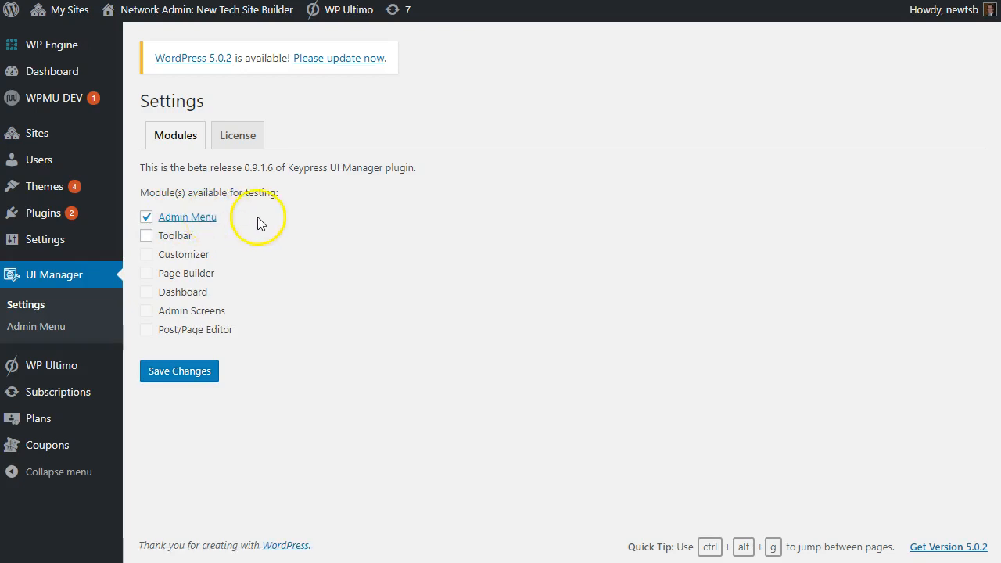
Open the Admin Menu module and add a new menu item of type Heading to View 1
click(193, 218)
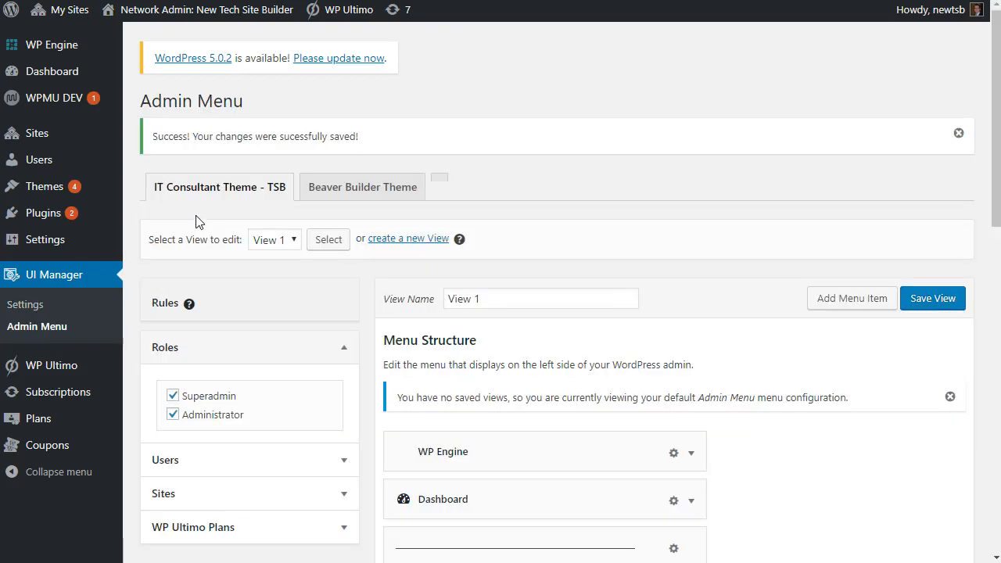
scroll(438, 254, down, 2)
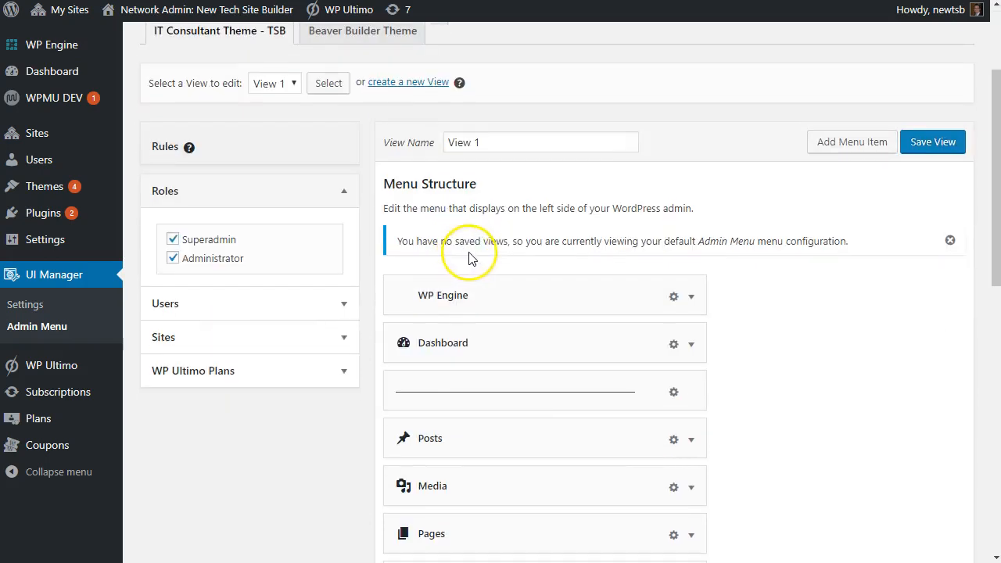
click(842, 148)
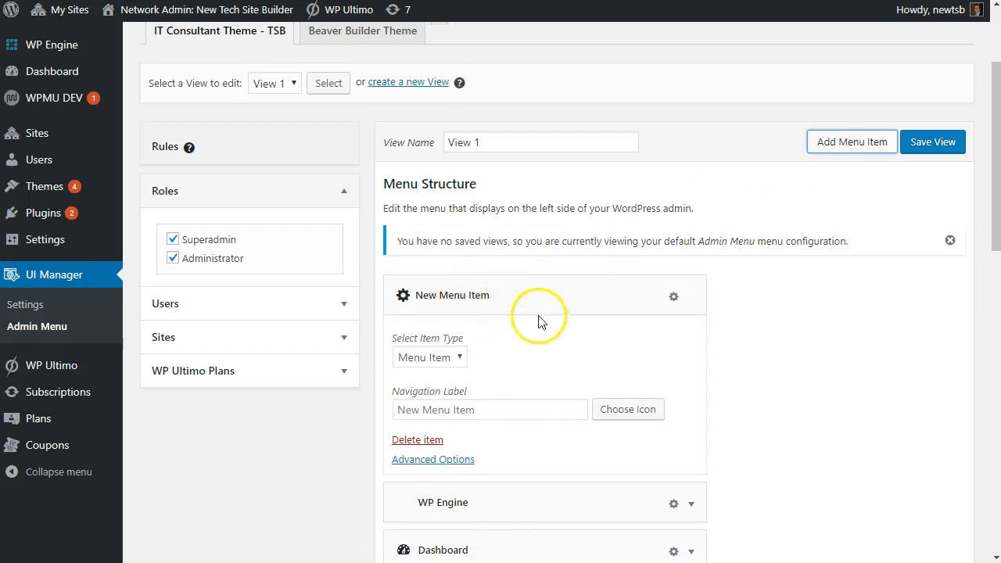
click(452, 358)
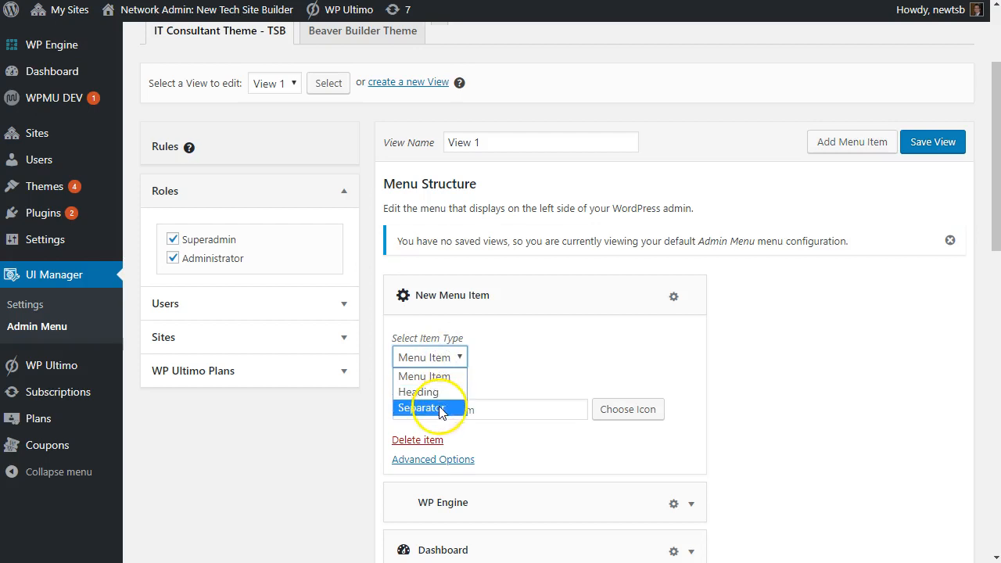
click(421, 392)
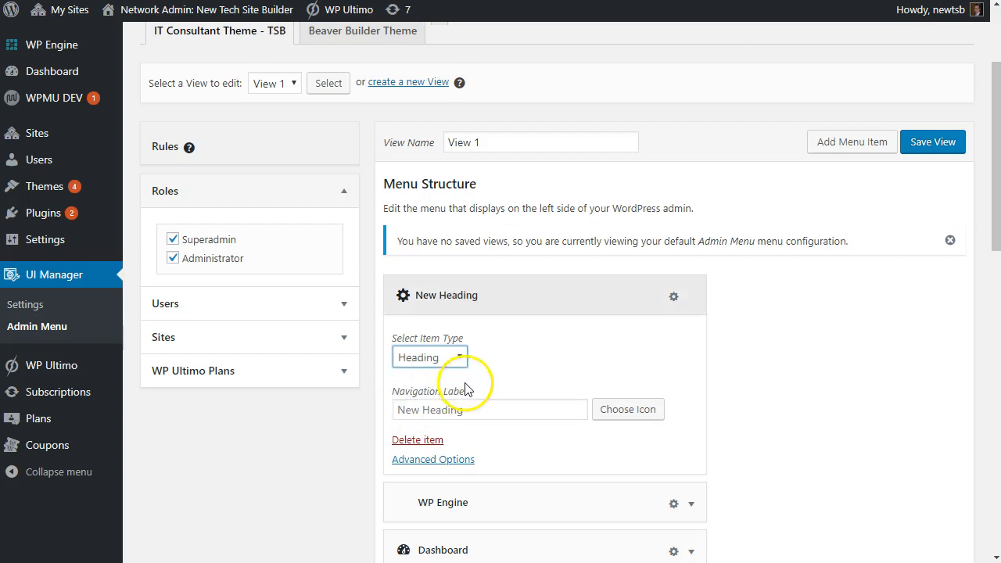
Set the new heading's navigation label to CONTENT and remove its icon
scroll(501, 380, down, 1)
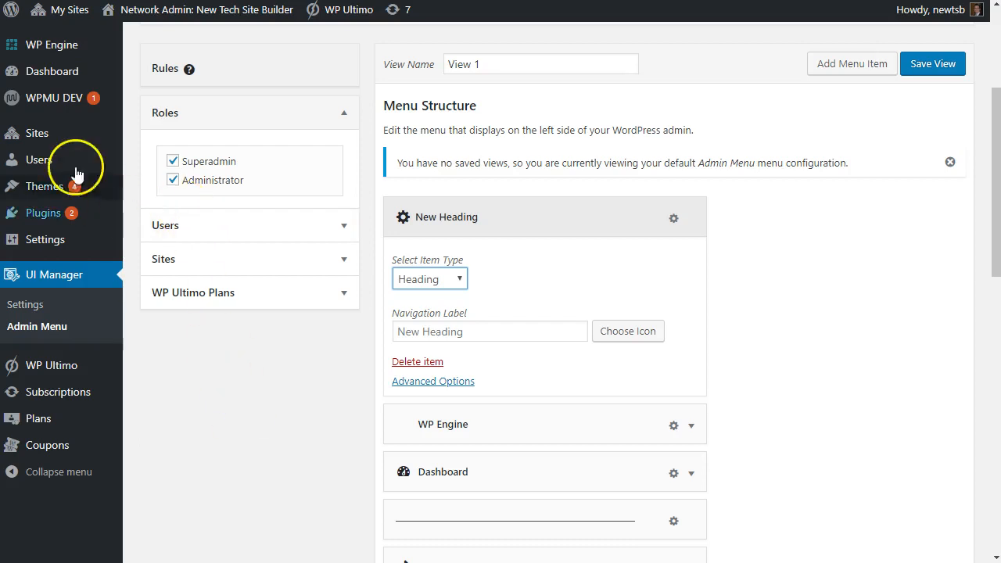
click(439, 334)
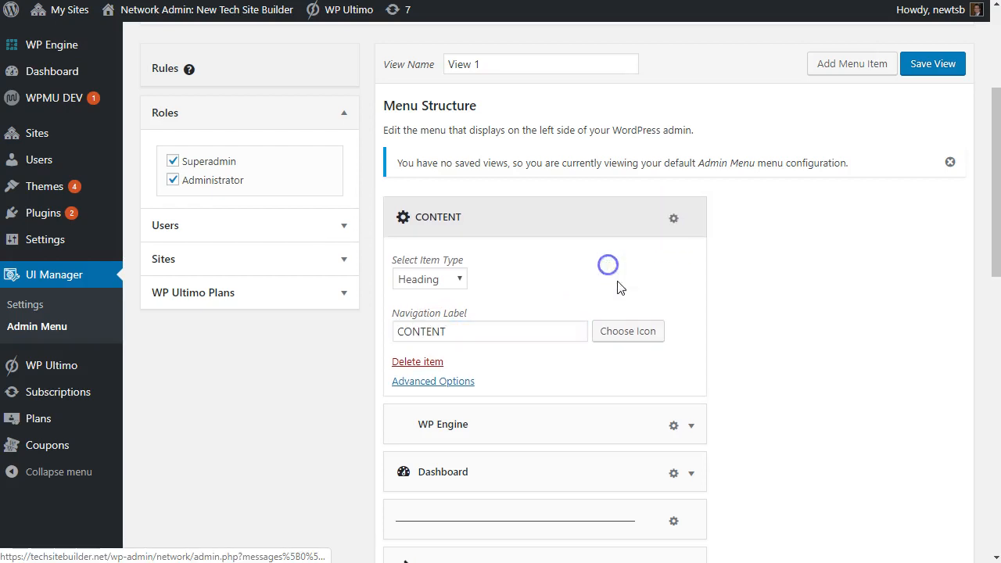
click(622, 334)
click(613, 366)
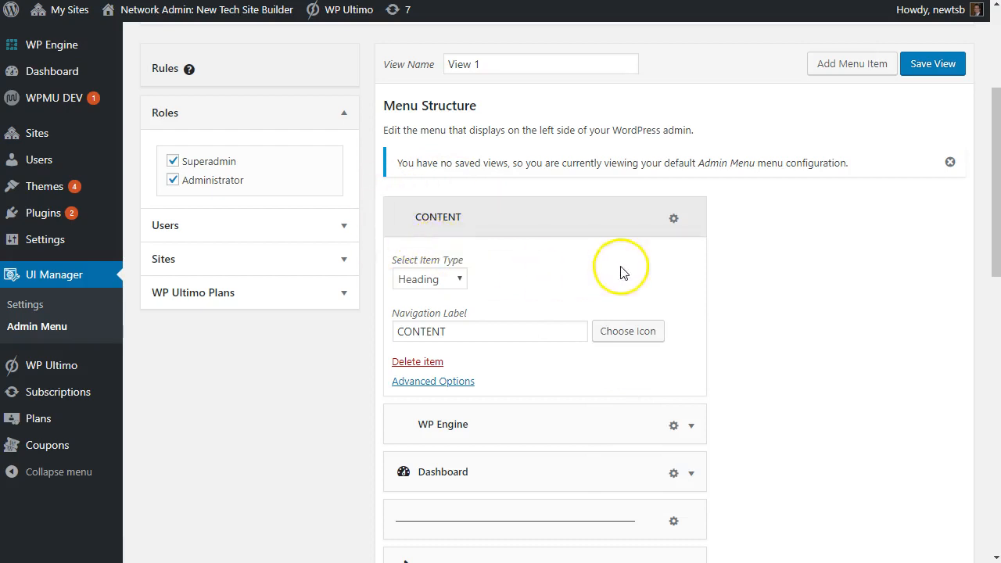
Collapse the CONTENT heading's options and move the heading directly above Posts in the menu structure
click(674, 219)
drag(505, 227, 496, 402)
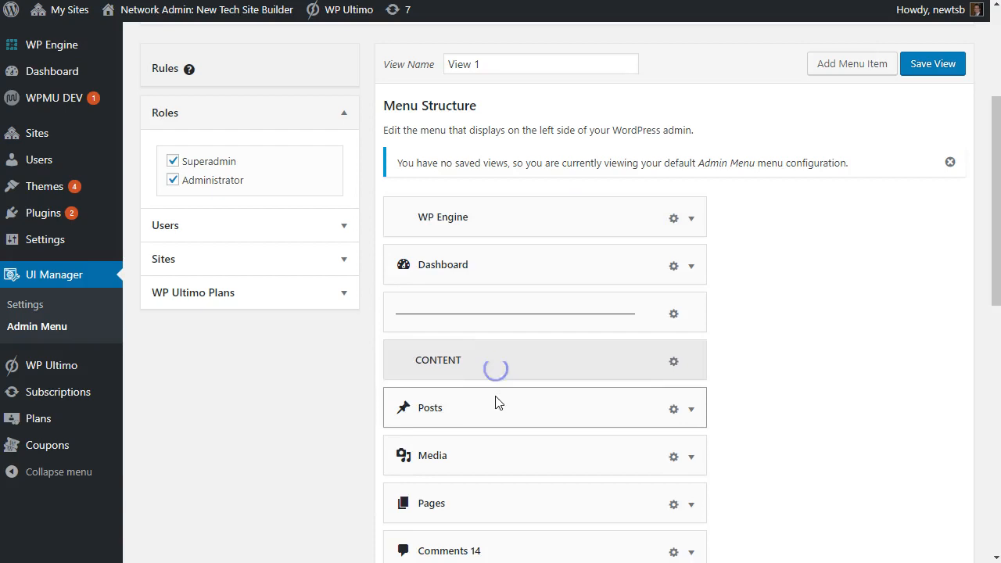
scroll(466, 375, down, 1)
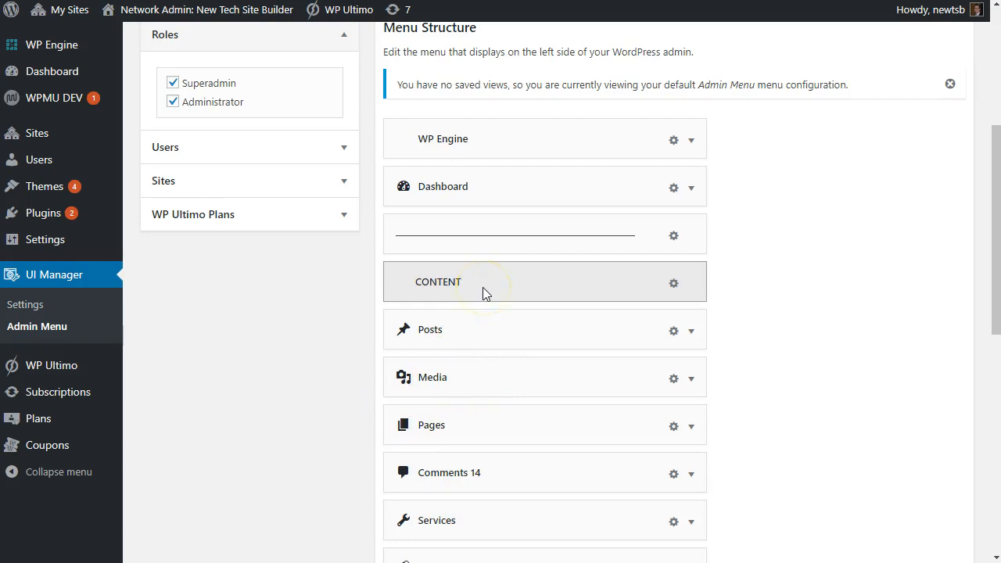
Add a new menu item of type Separator and place it between Comments and Services
scroll(782, 290, up, 1)
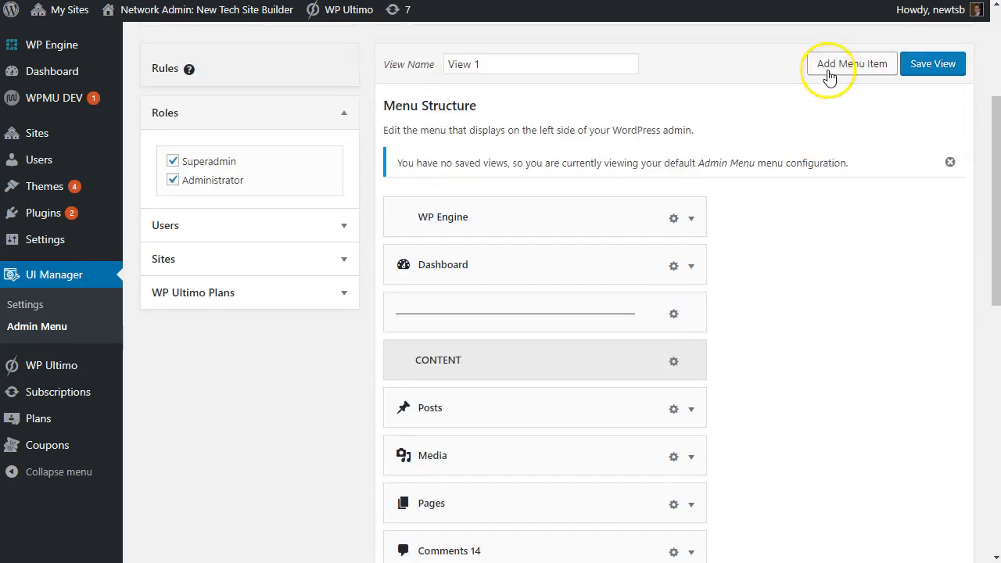
click(851, 64)
click(421, 283)
click(414, 330)
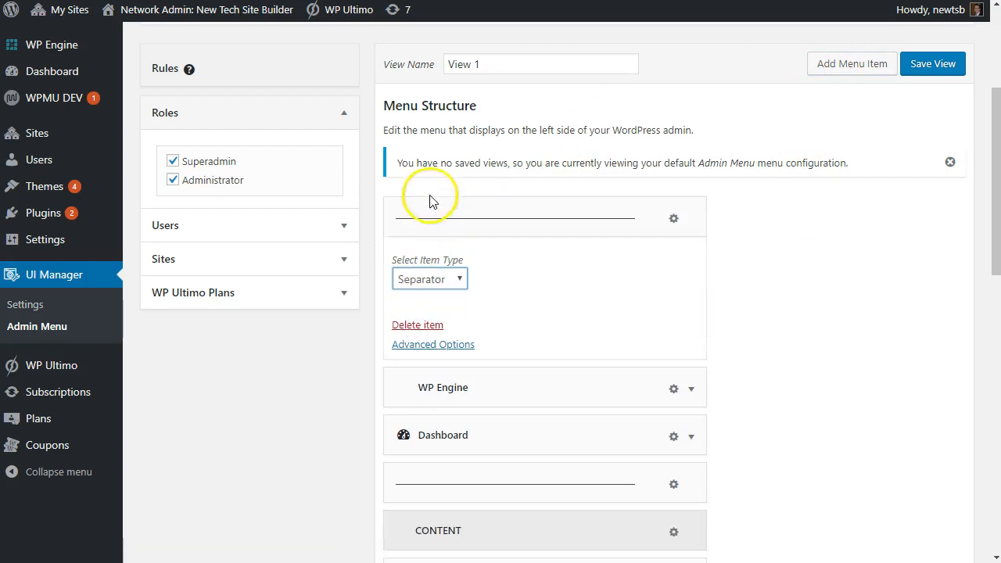
mouse_move(26, 125)
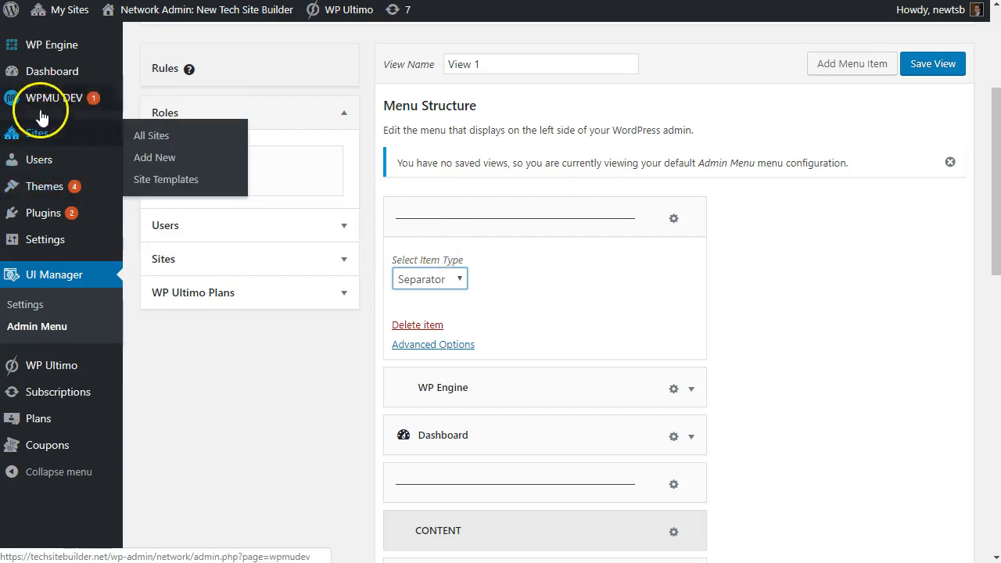
click(674, 221)
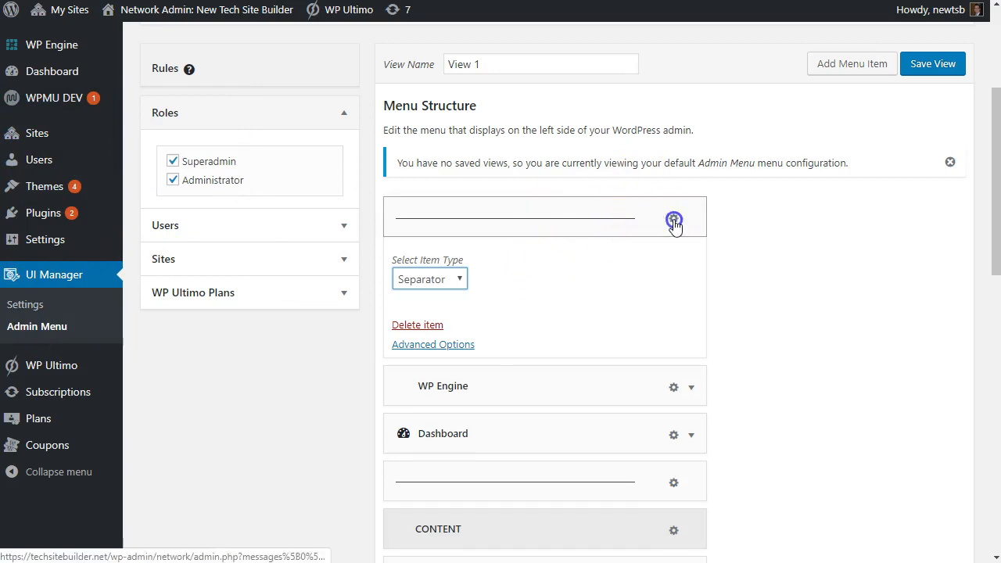
drag(614, 216, 587, 435)
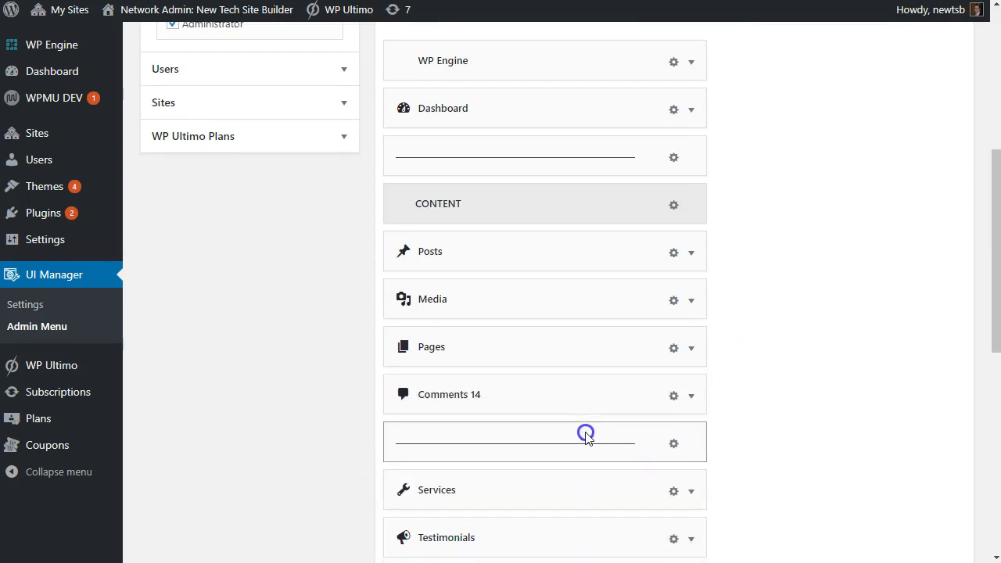
Save View 1 and check the customized admin menu on the Template Site dashboard
scroll(548, 433, down, 2)
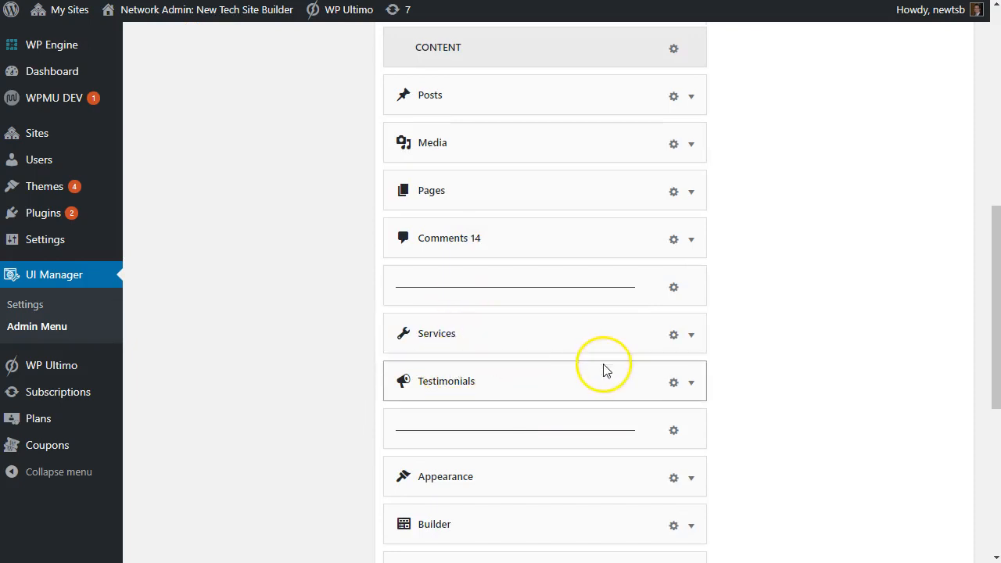
scroll(602, 369, up, 3)
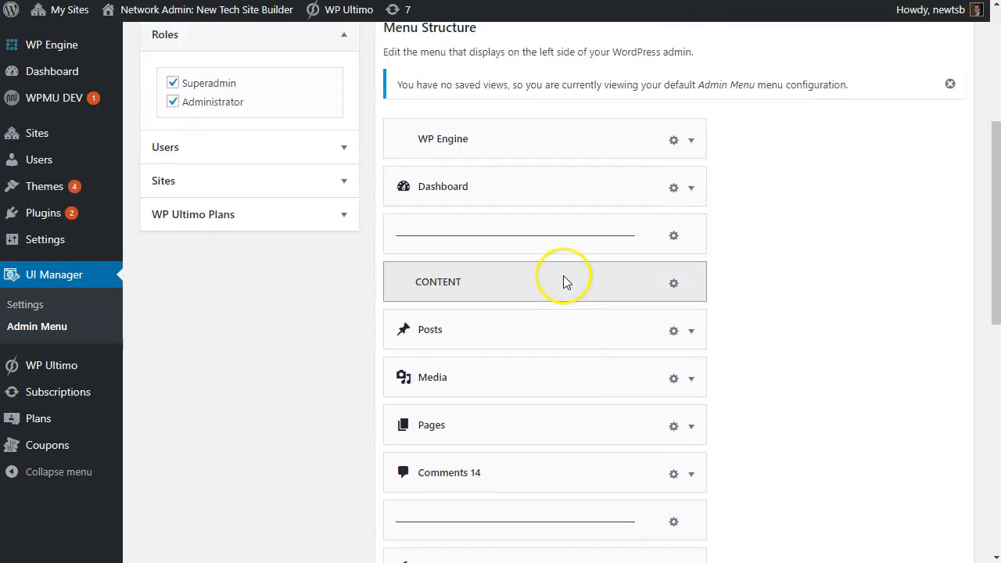
scroll(563, 284, up, 1)
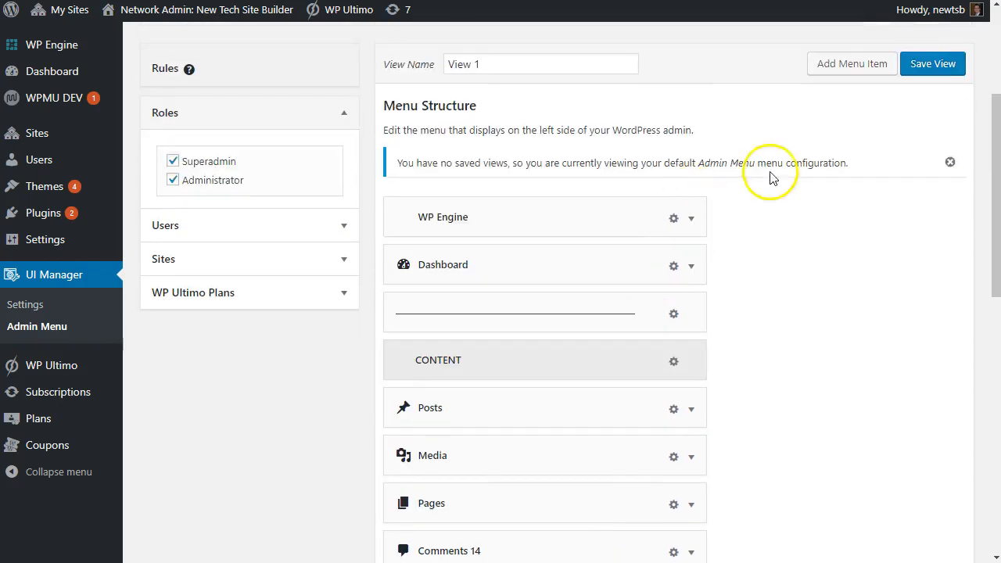
click(922, 65)
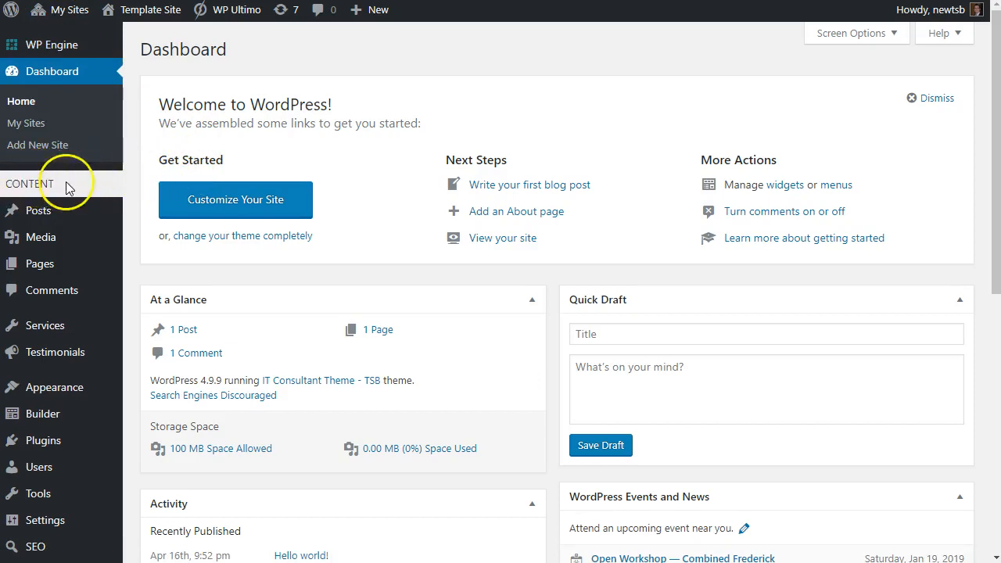
mouse_move(19, 311)
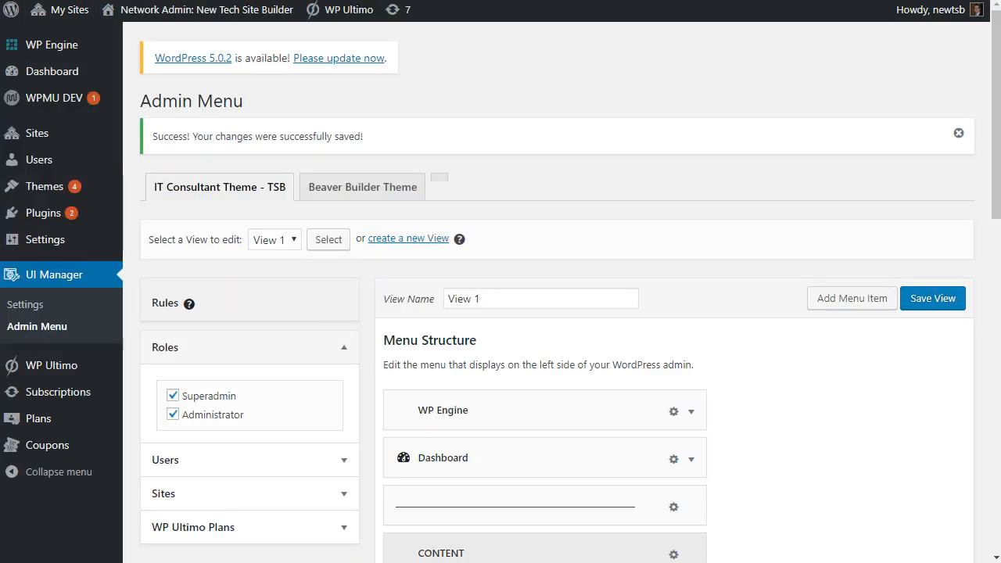
Change the CONTENT heading's navigation label to <strong>CONTENT</strong> and save the view
scroll(581, 172, down, 4)
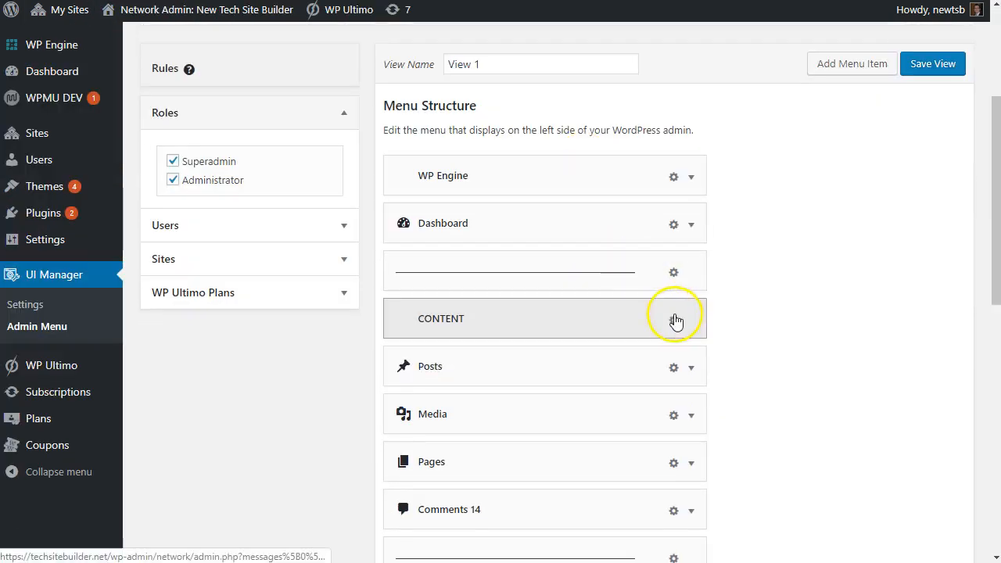
click(676, 320)
scroll(563, 317, down, 2)
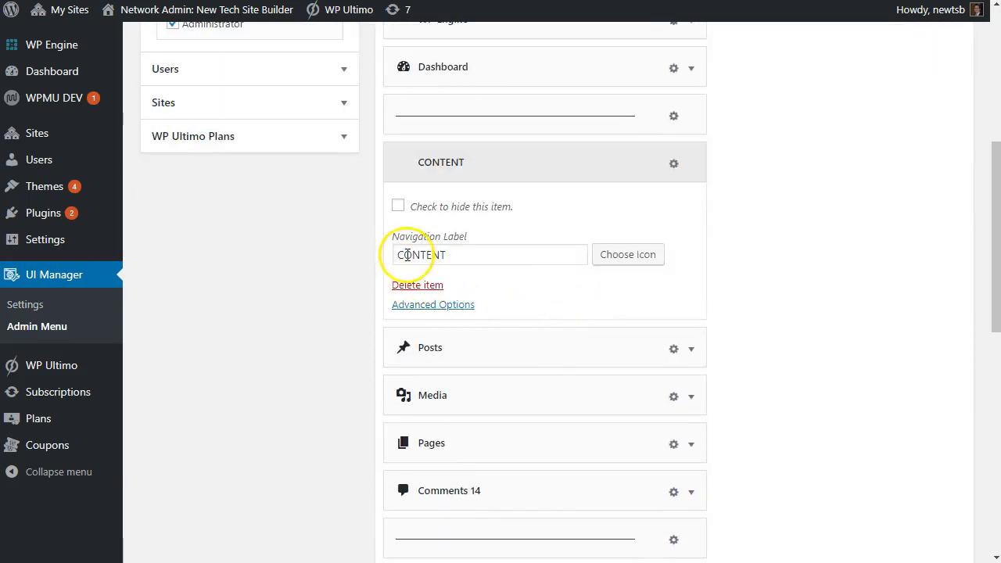
click(396, 255)
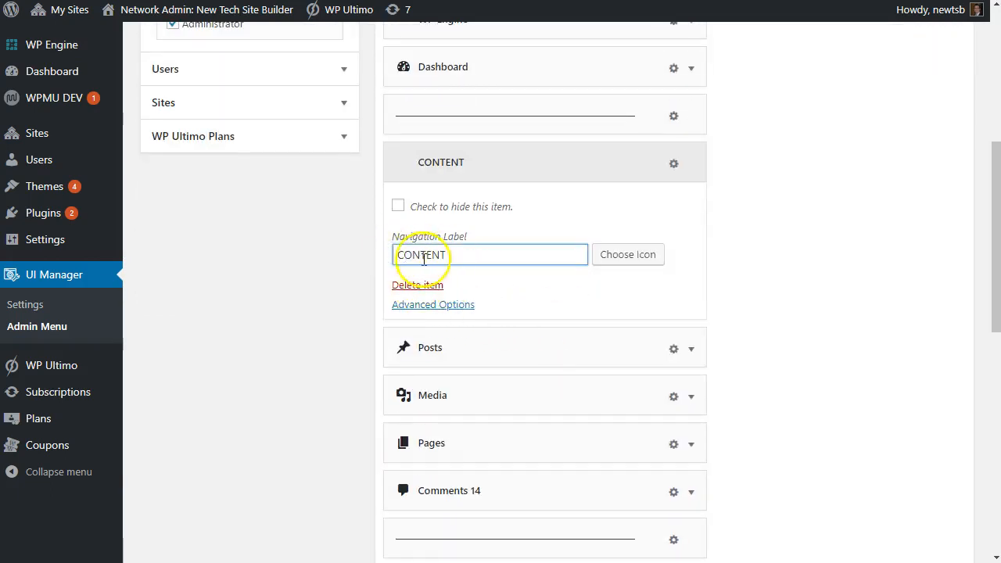
scroll(415, 252, up, 1)
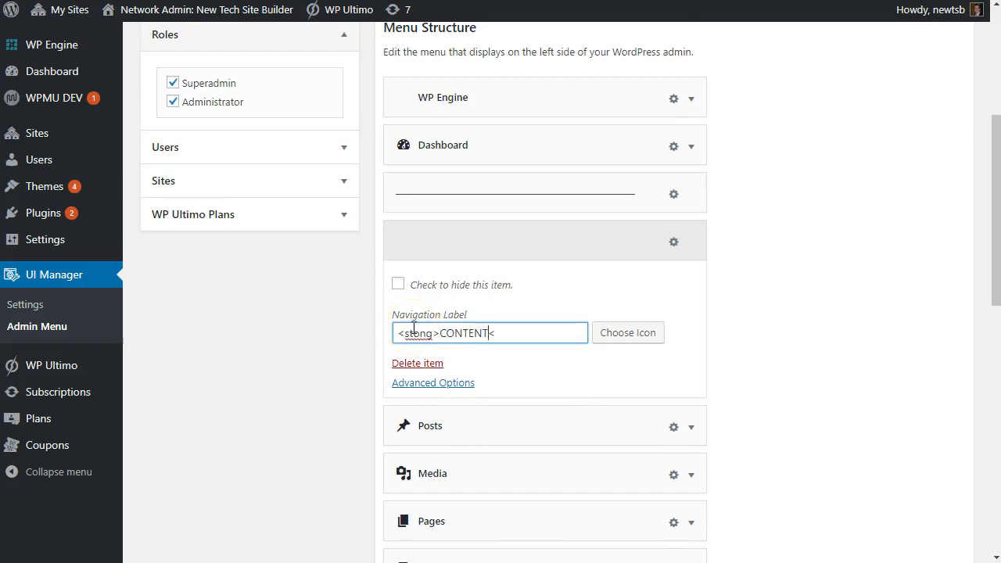
text(rong>)
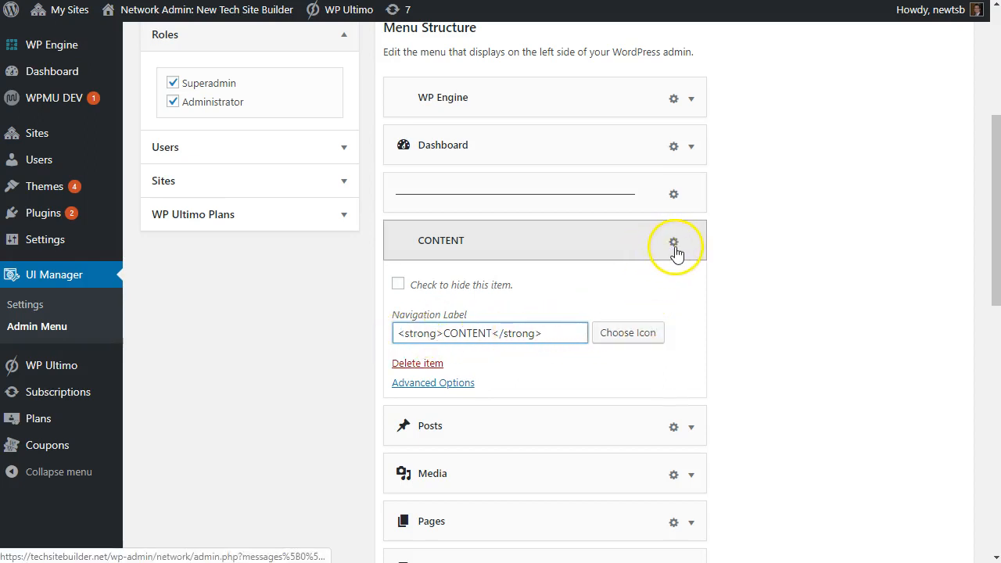
scroll(886, 146, up, 4)
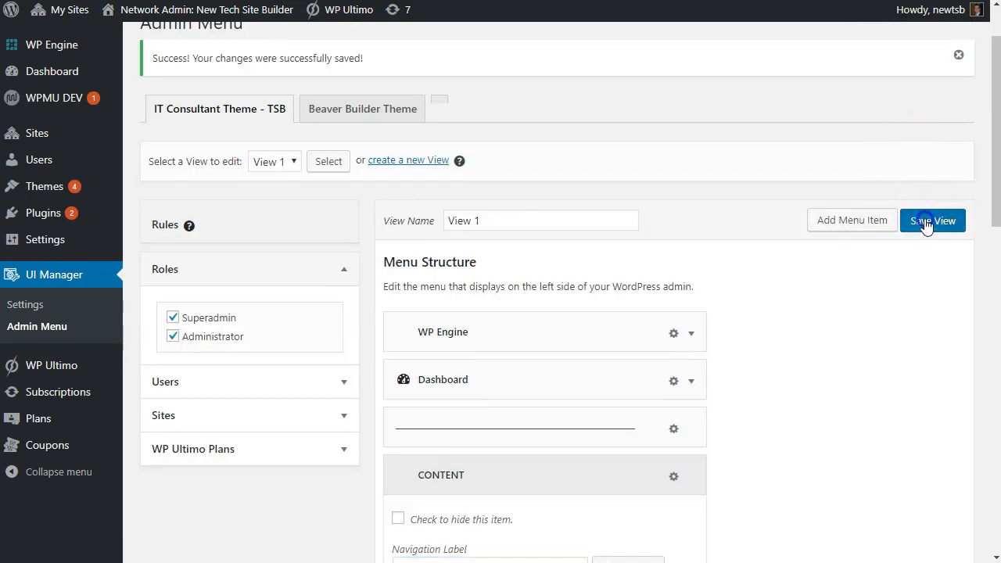
click(925, 222)
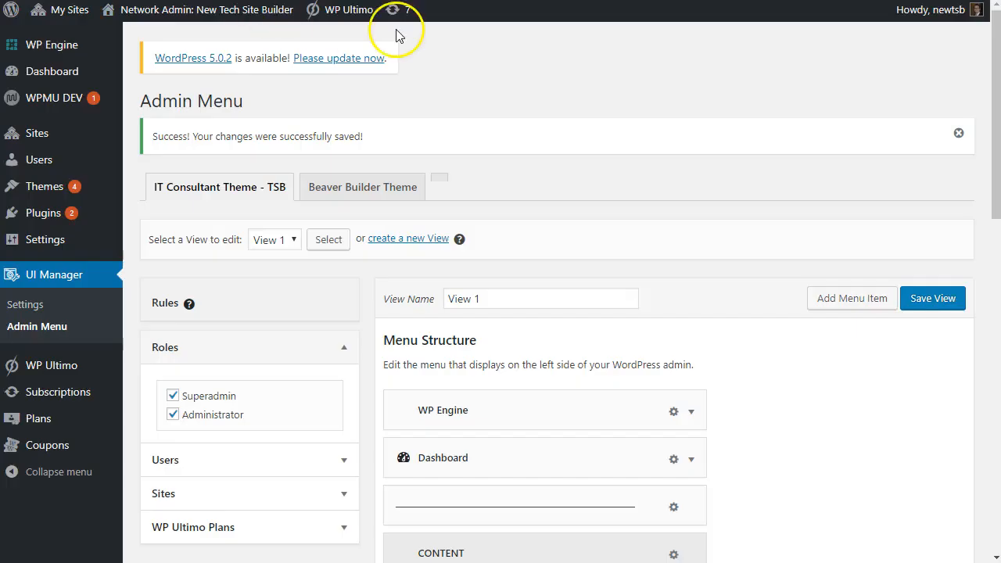
scroll(753, 313, down, 2)
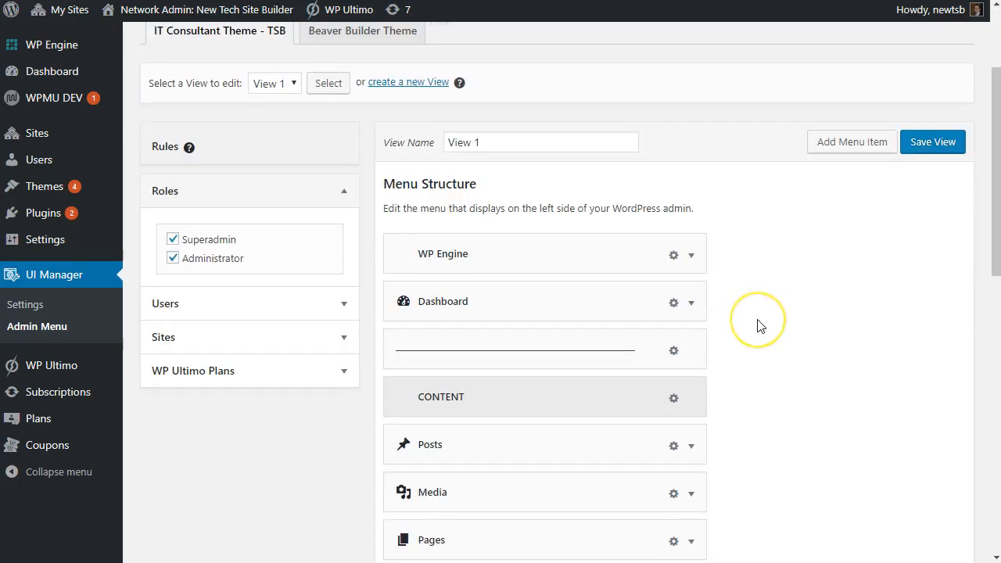
scroll(757, 325, up, 2)
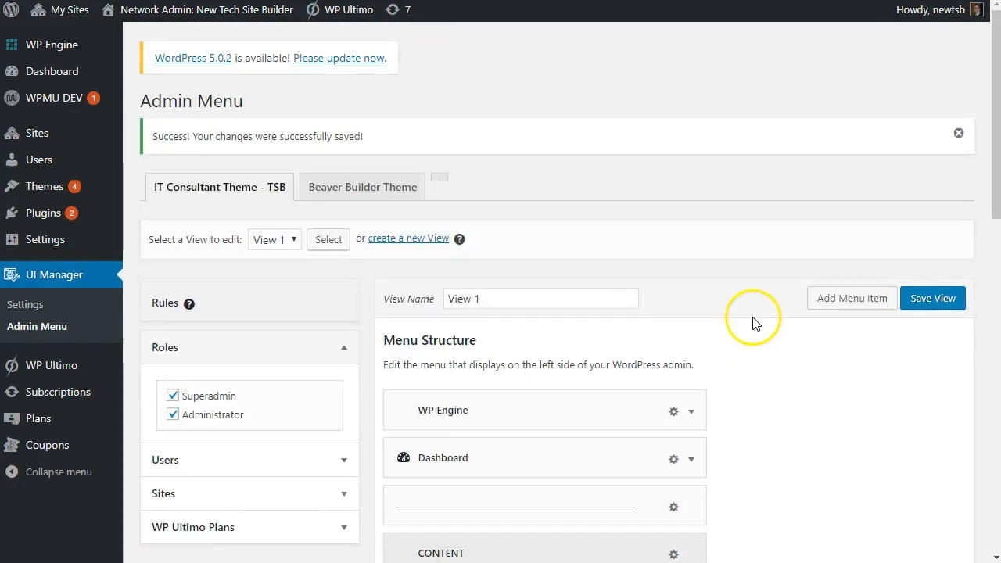
scroll(760, 389, down, 10)
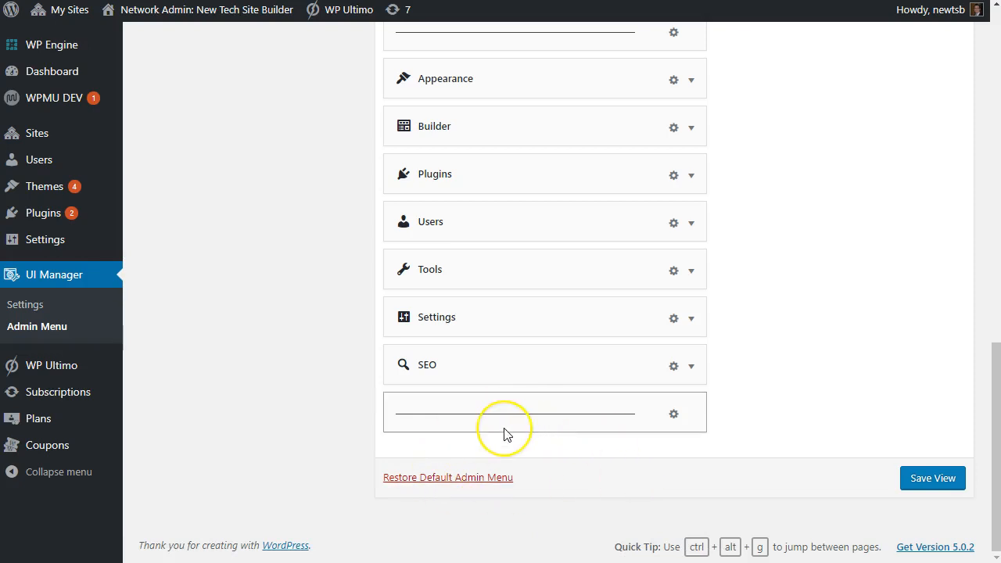
scroll(437, 431, up, 15)
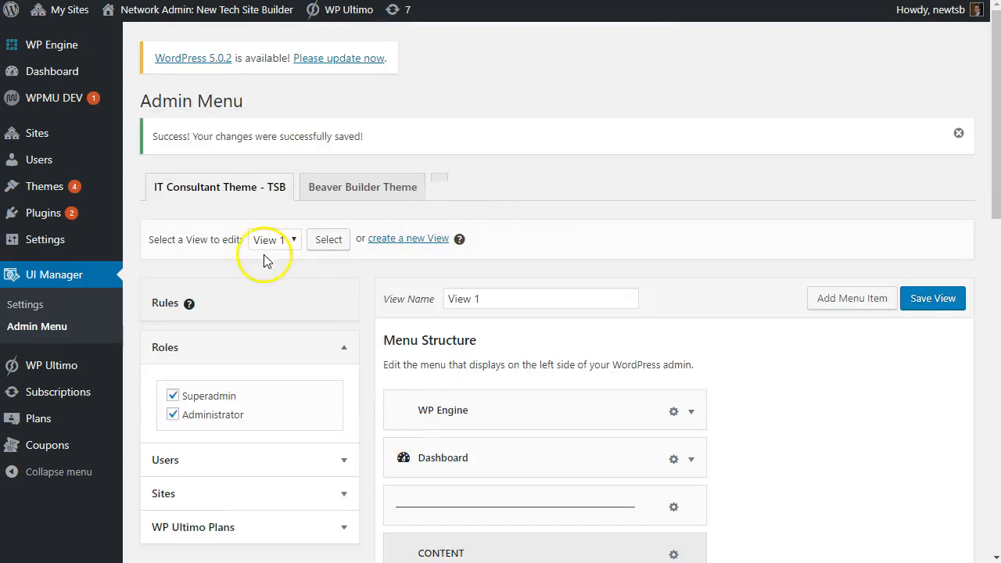
Enable and save the Toolbar module in the UI Manager settings, and open its Frontend toolbar configuration
click(42, 305)
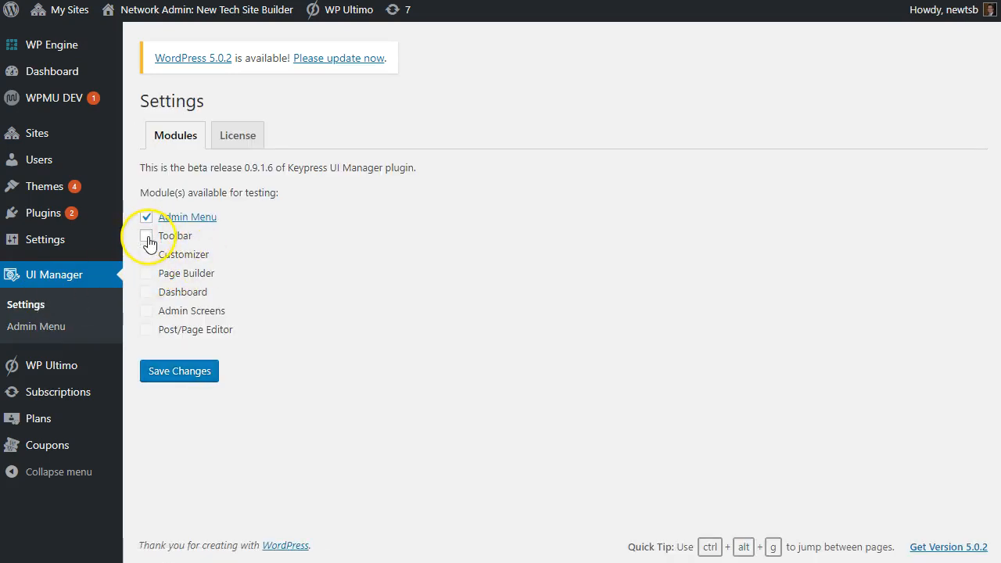
click(169, 380)
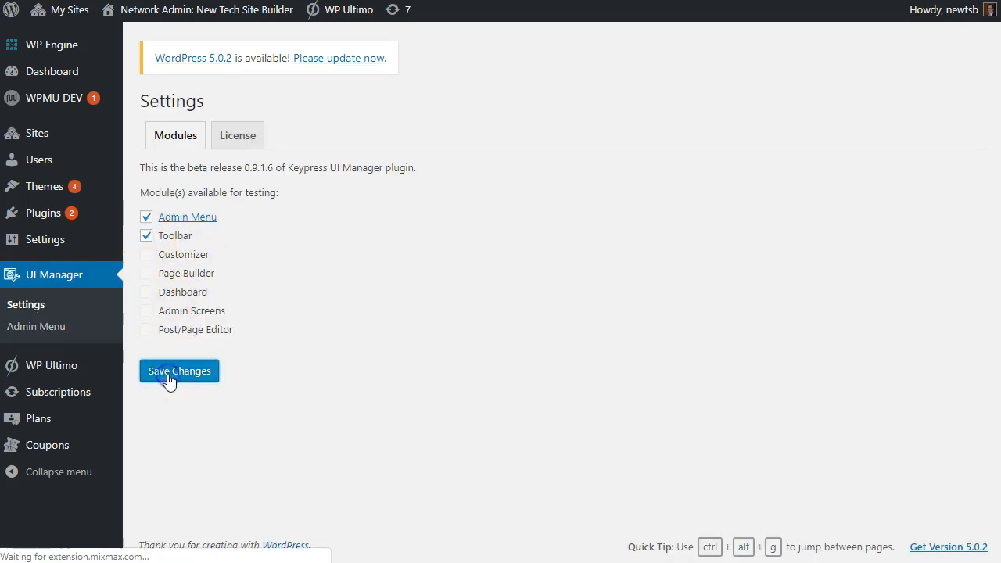
click(16, 349)
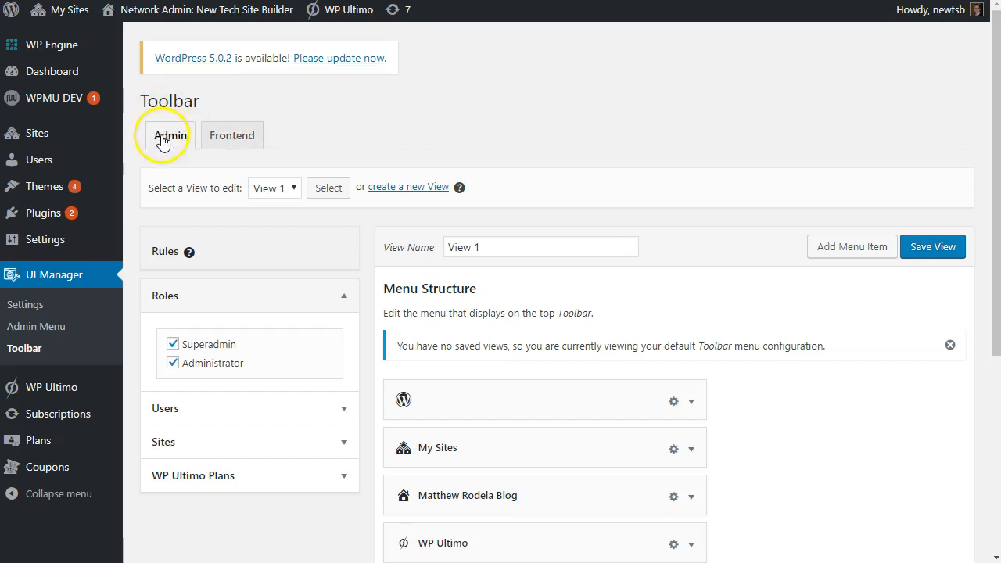
click(245, 138)
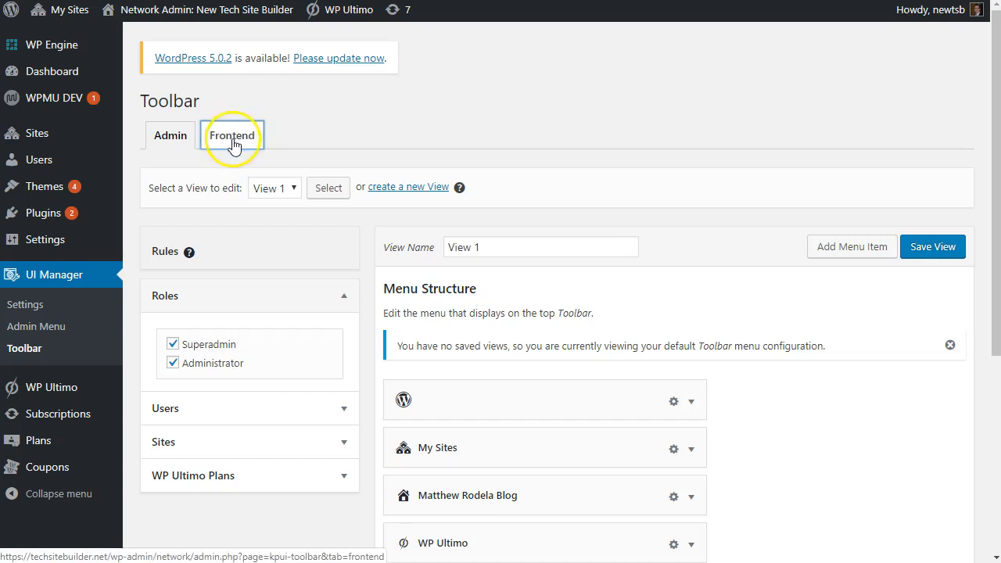
Switch to the Admin toolbar configuration and hide the WordPress logo and My Sites items
click(172, 139)
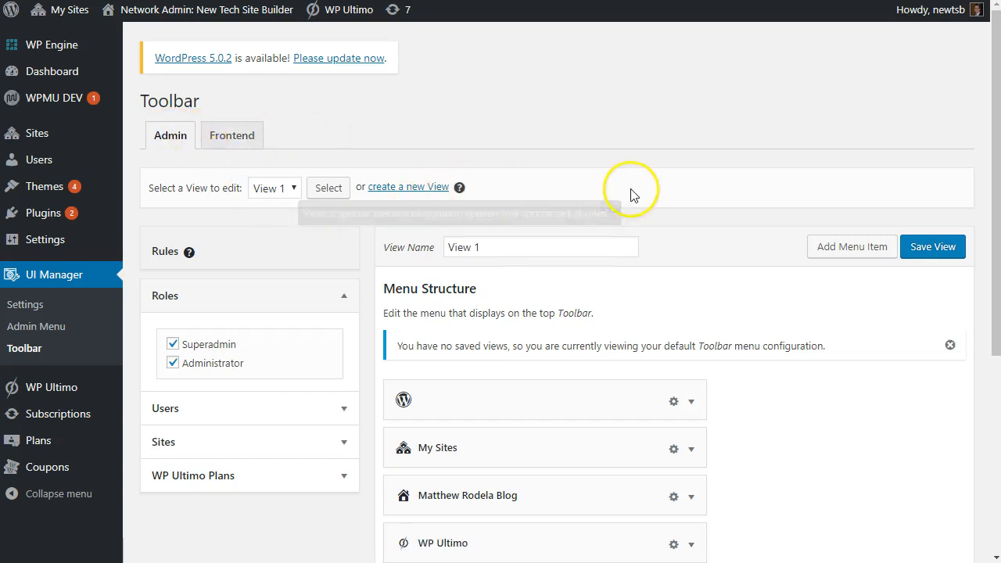
scroll(634, 217, down, 3)
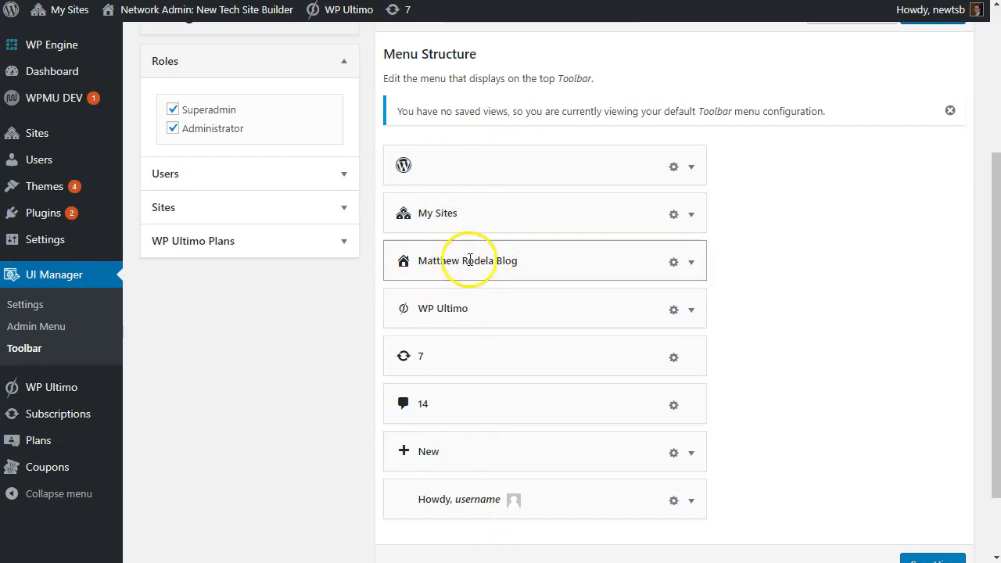
scroll(472, 266, up, 1)
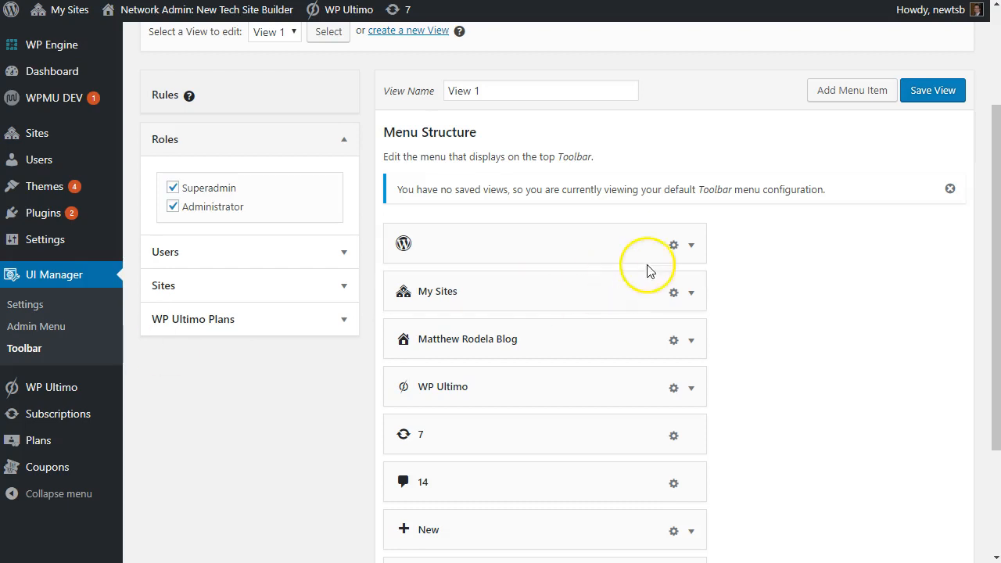
click(674, 247)
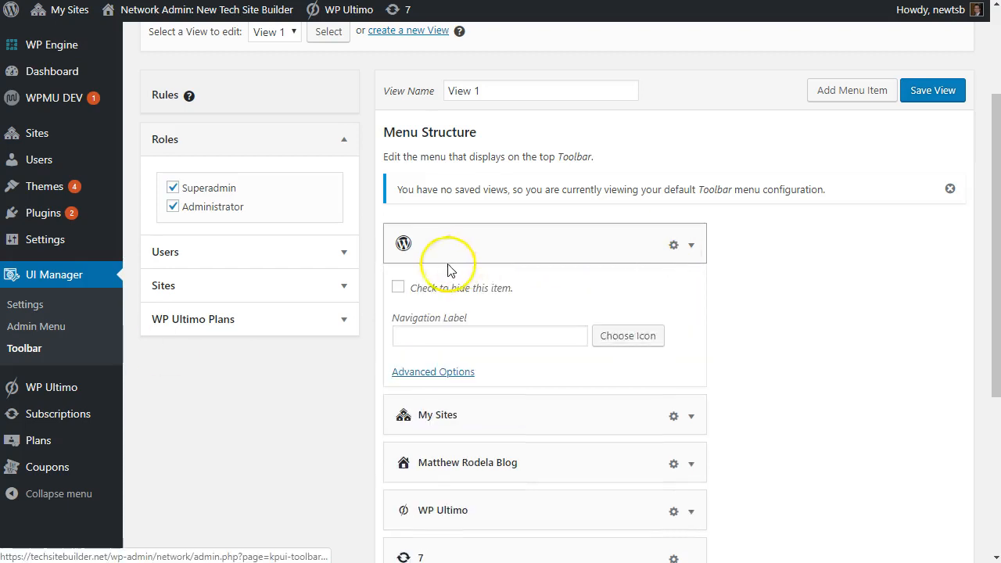
click(398, 287)
click(670, 247)
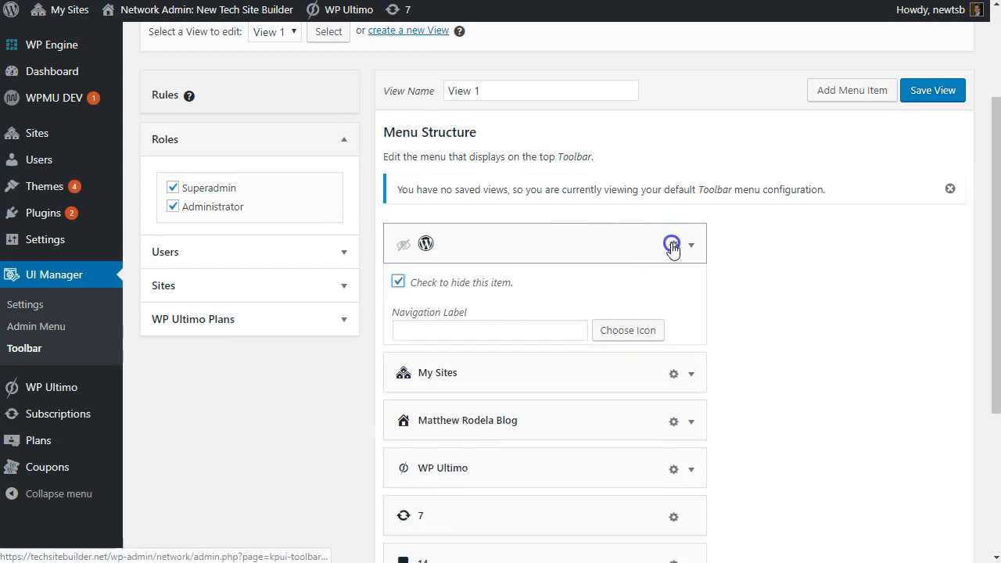
click(672, 292)
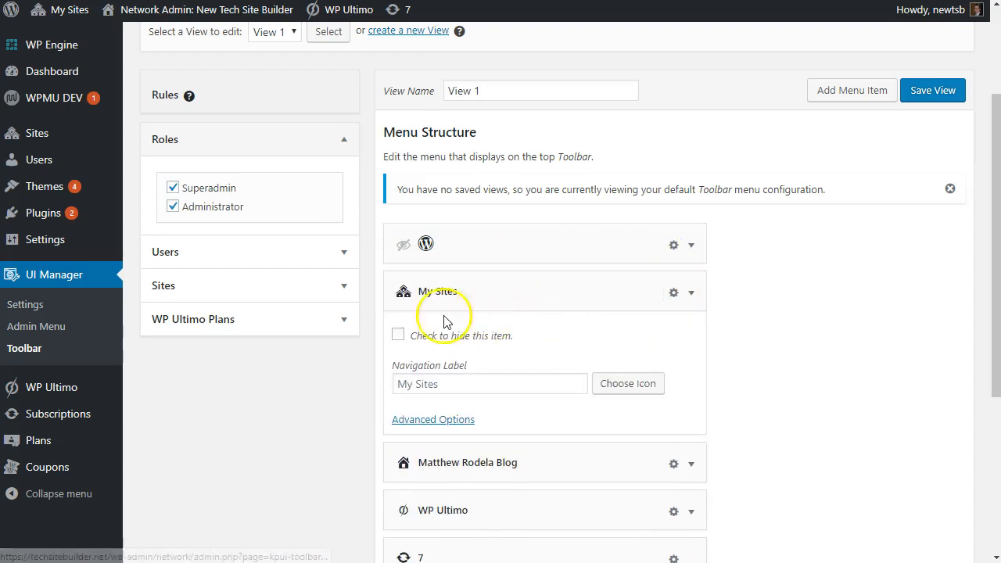
click(398, 331)
click(677, 291)
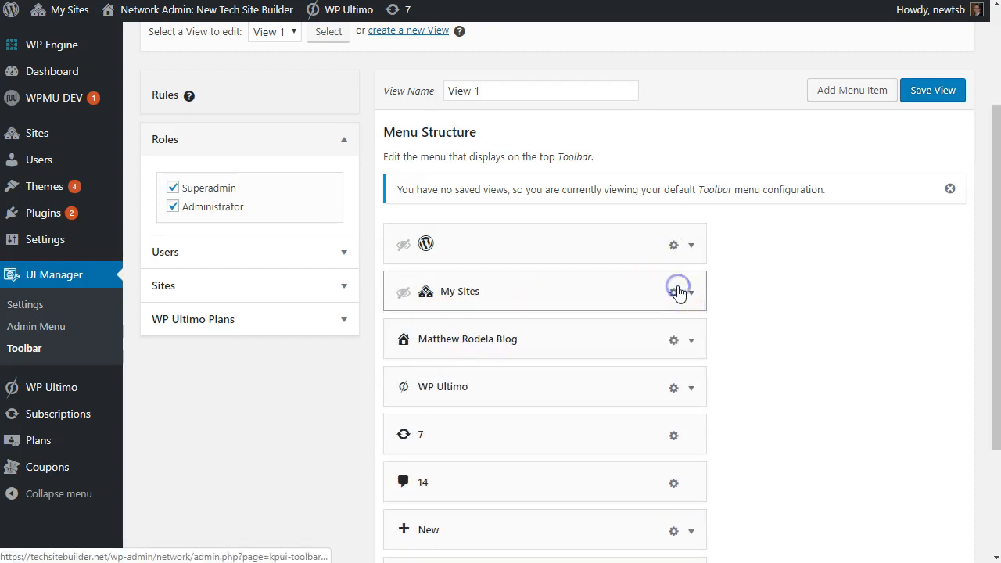
Hide the WP Ultimo, updates and comments items in the Admin toolbar's menu structure
scroll(677, 288, down, 1)
click(671, 309)
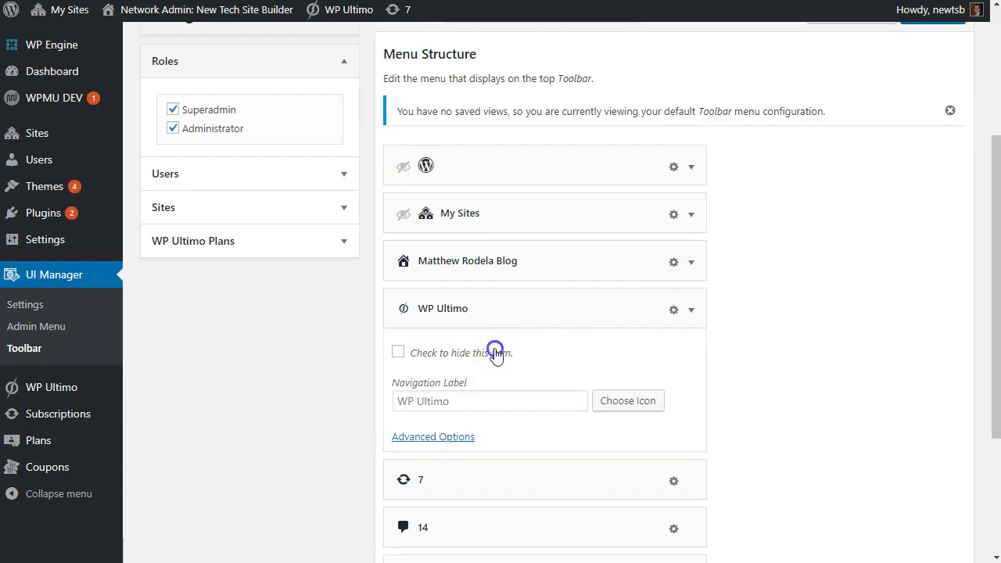
click(496, 352)
click(672, 311)
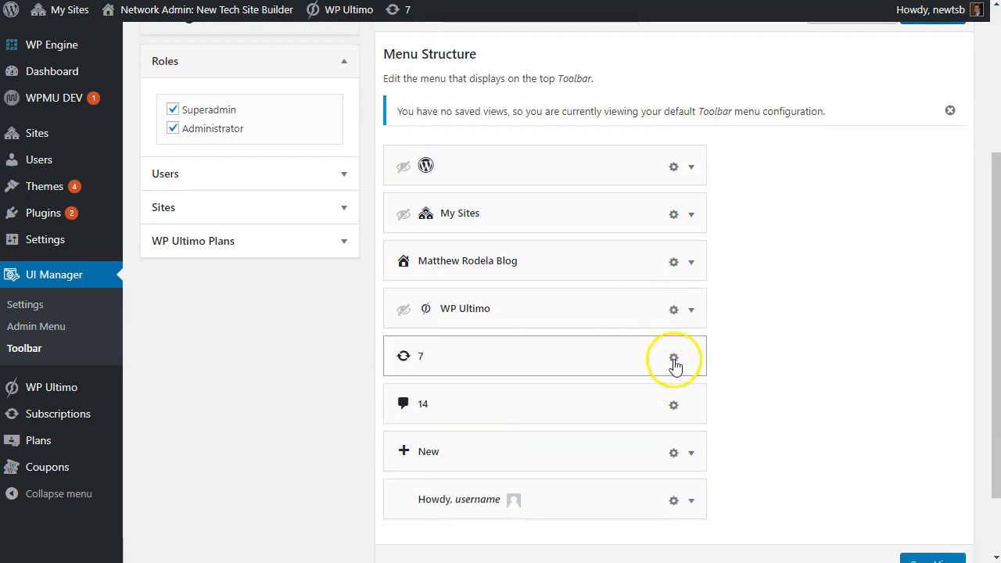
click(673, 357)
click(398, 400)
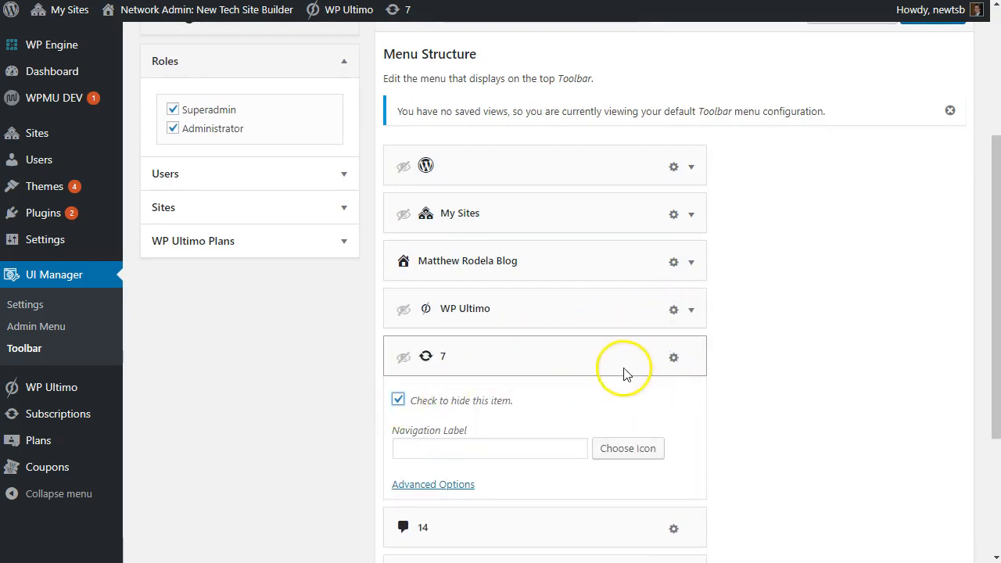
click(673, 357)
click(674, 405)
click(426, 444)
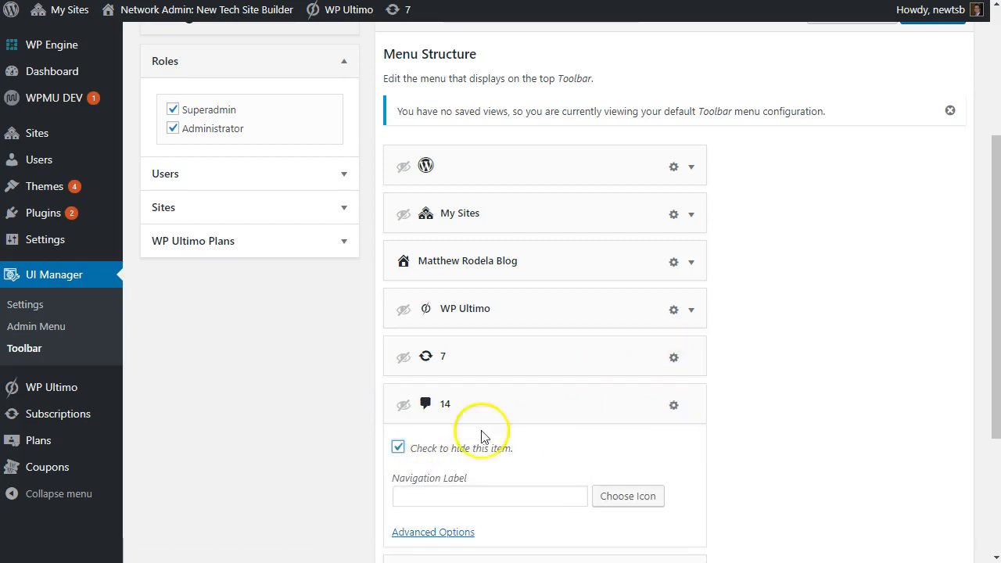
click(674, 408)
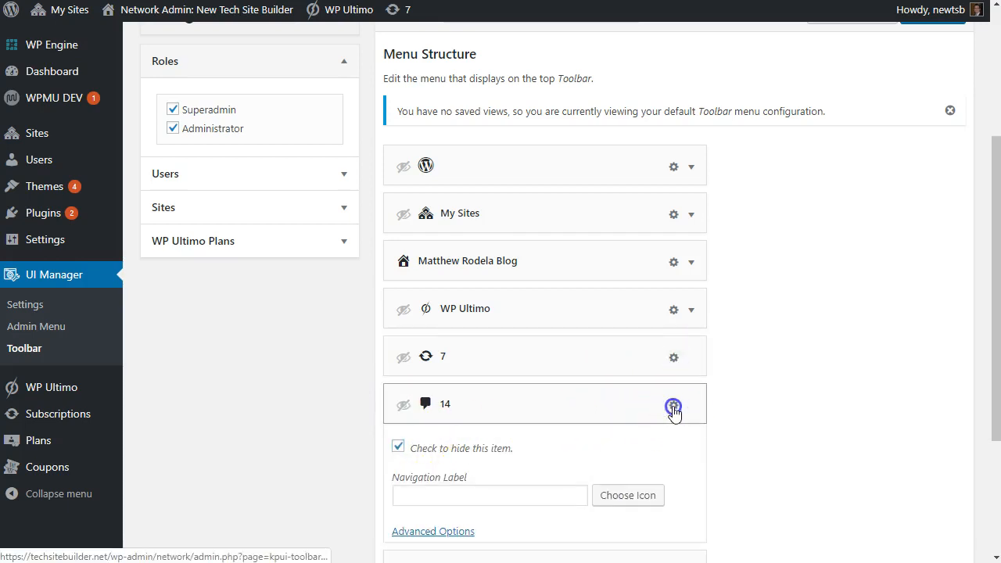
Blank out the navigation label of the site-name item with the home icon, keeping only its icon
scroll(675, 413, down, 1)
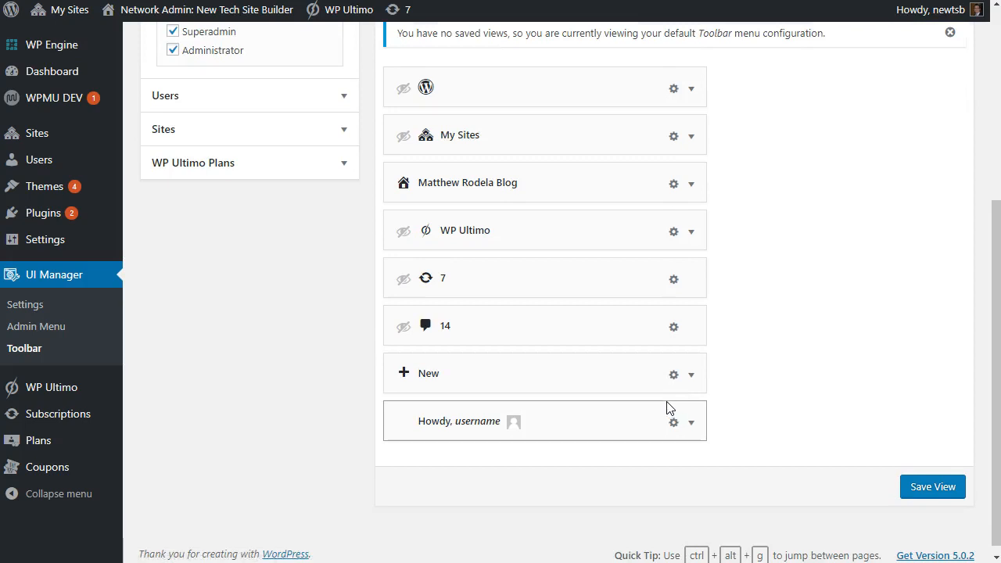
scroll(667, 407, up, 1)
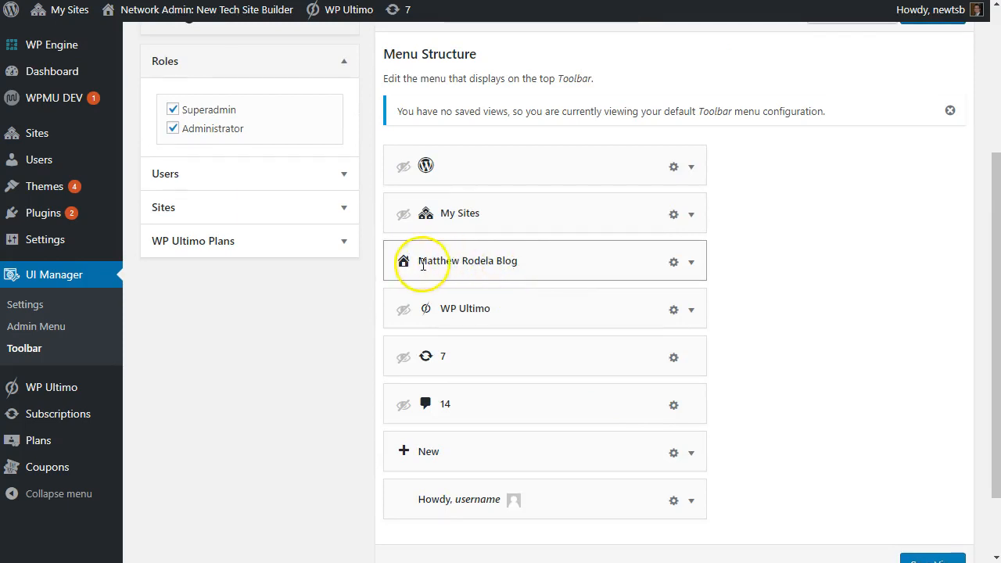
click(673, 264)
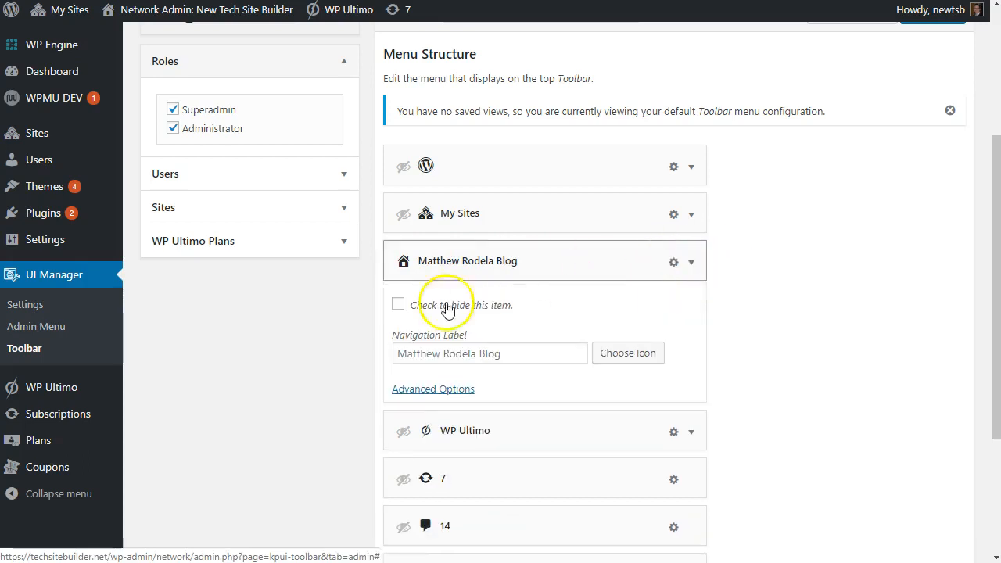
click(415, 353)
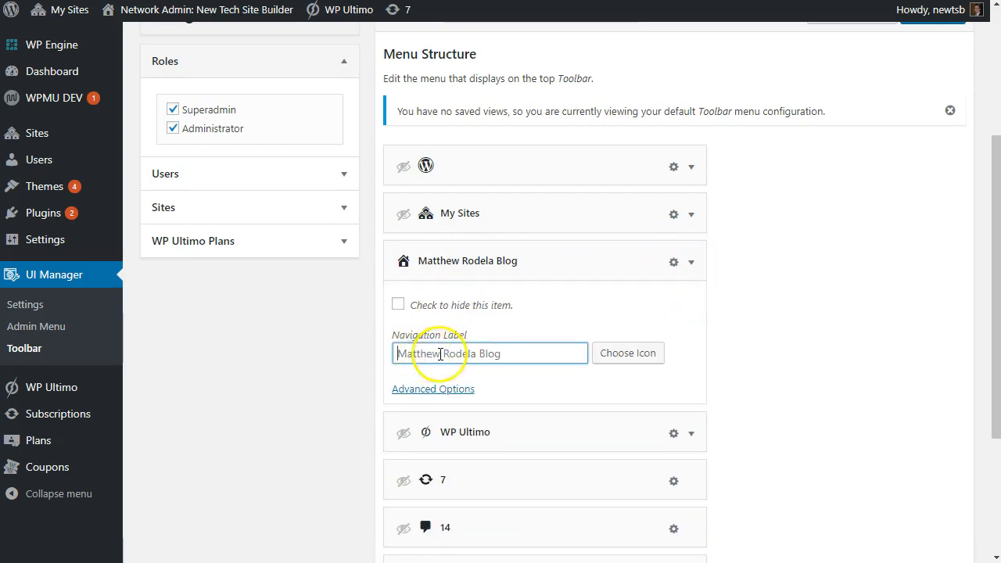
key(ctrl+a)
key(BackSpace)
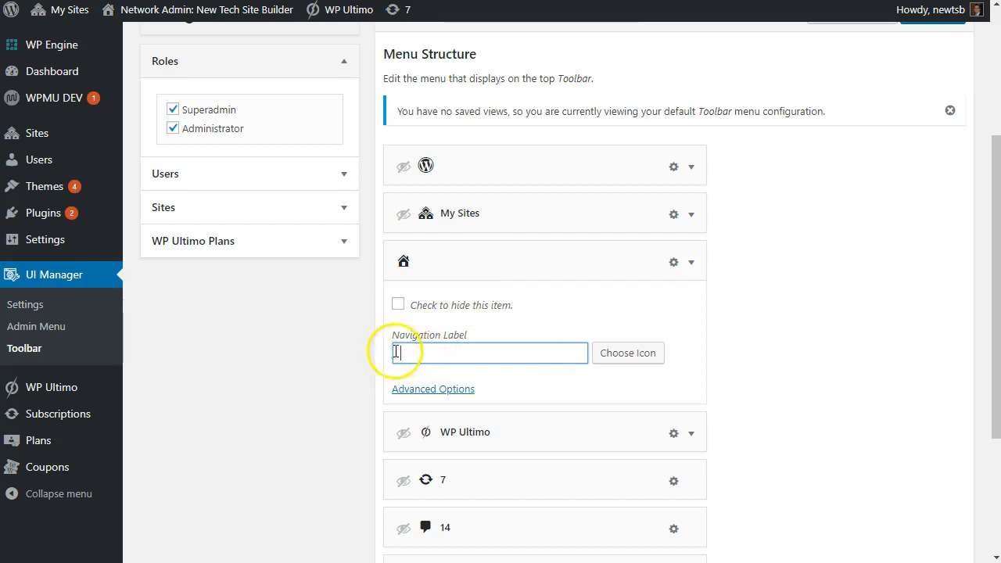
click(674, 262)
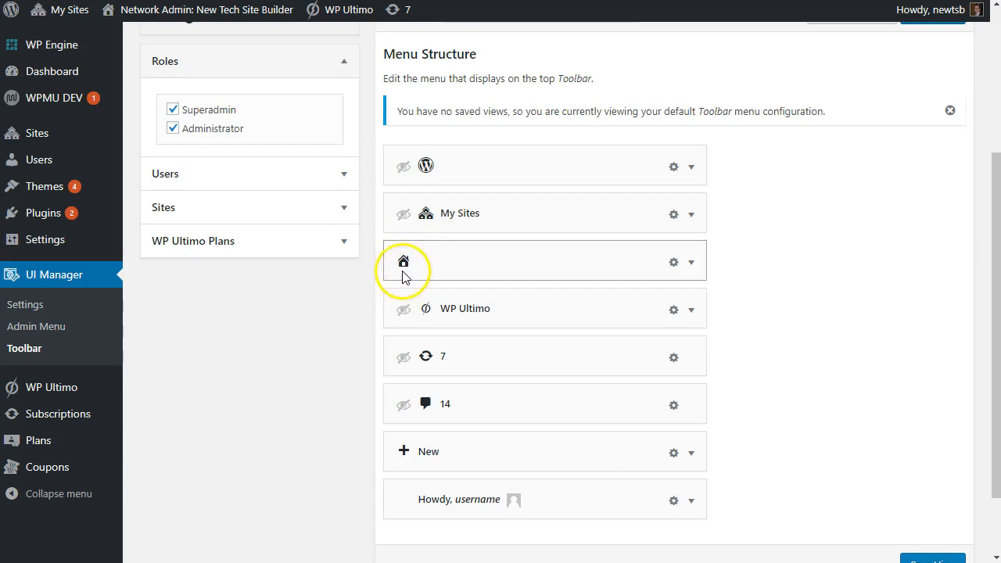
Expand the New item's submenu and move Page out of it as a top-level item directly above New
scroll(402, 407, down, 2)
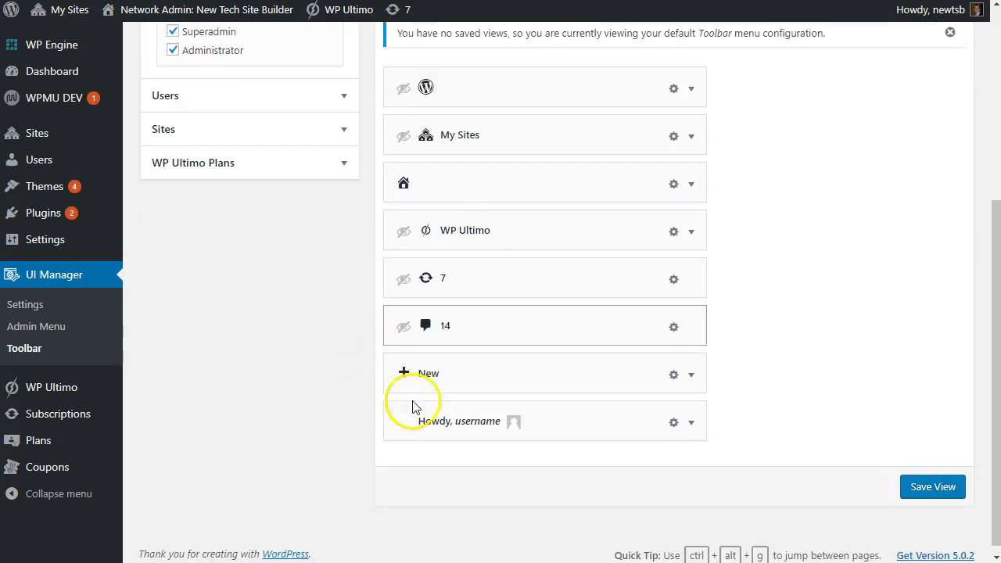
click(691, 378)
scroll(492, 425, down, 5)
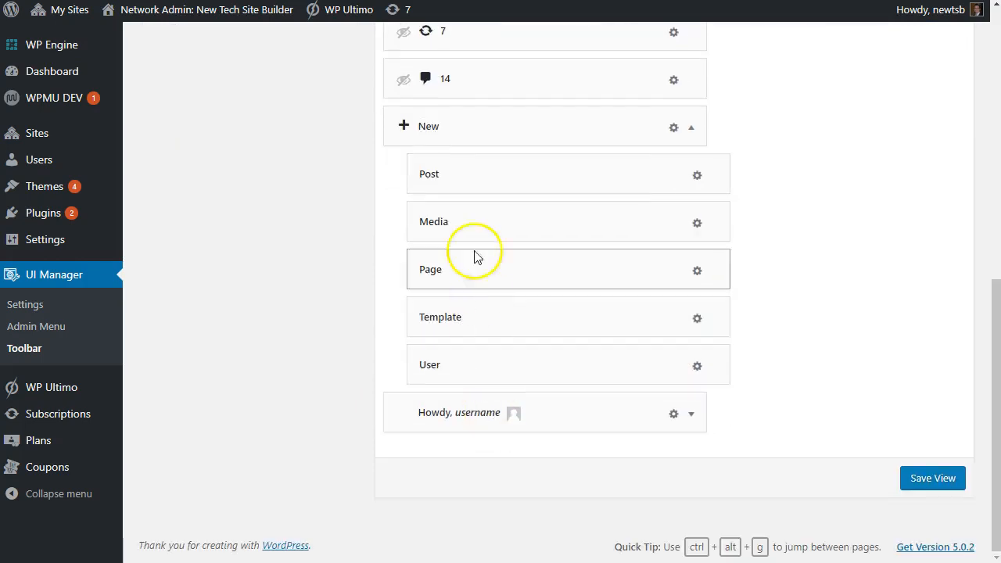
scroll(473, 287, up, 3)
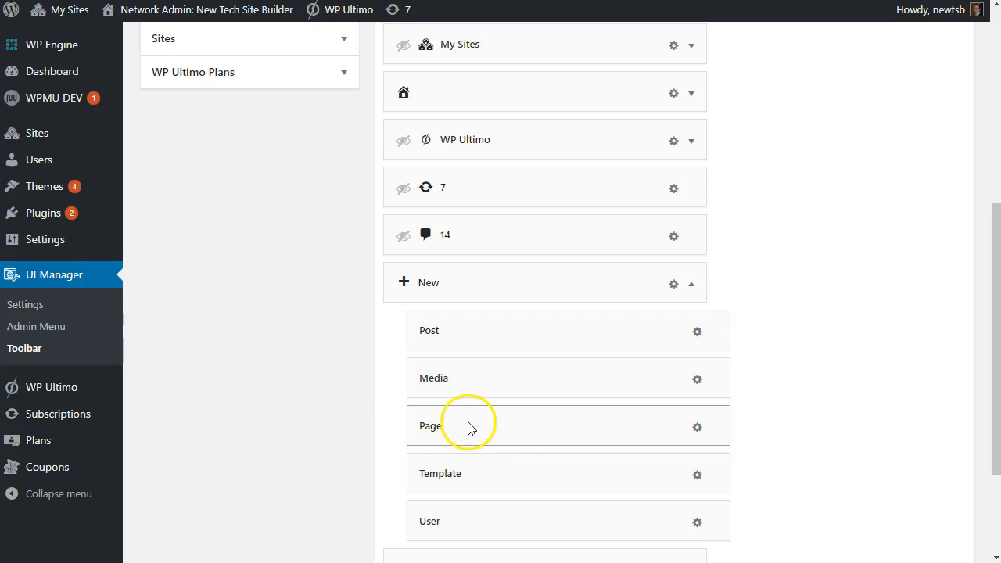
drag(479, 392, 446, 286)
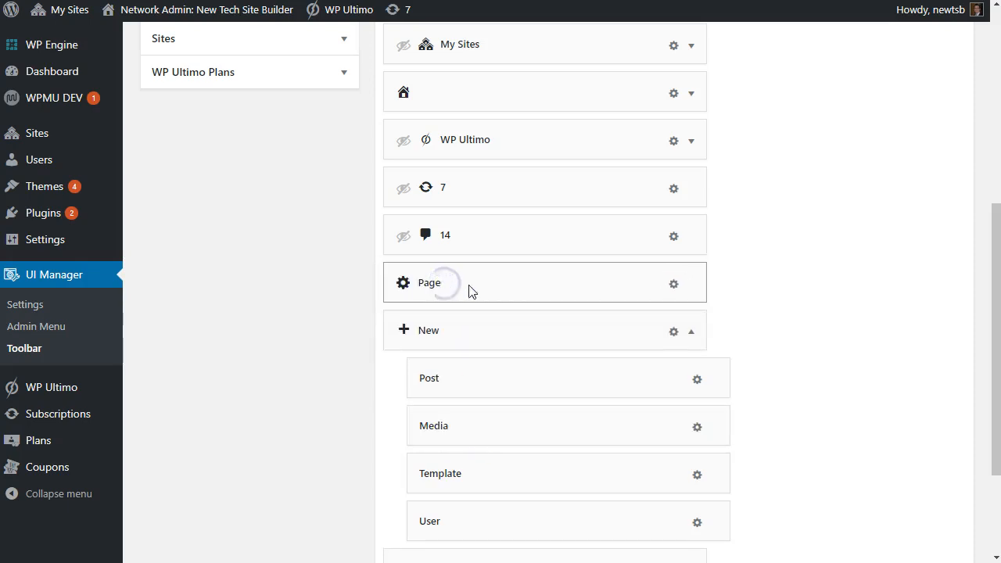
Hide the New item and collapse its submenu and settings
click(674, 332)
click(397, 373)
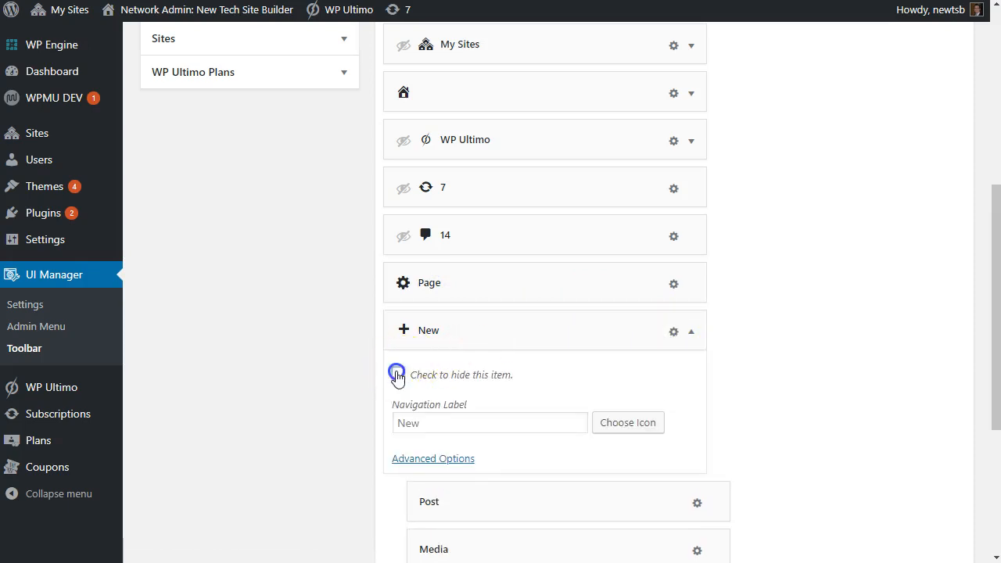
click(691, 333)
click(671, 337)
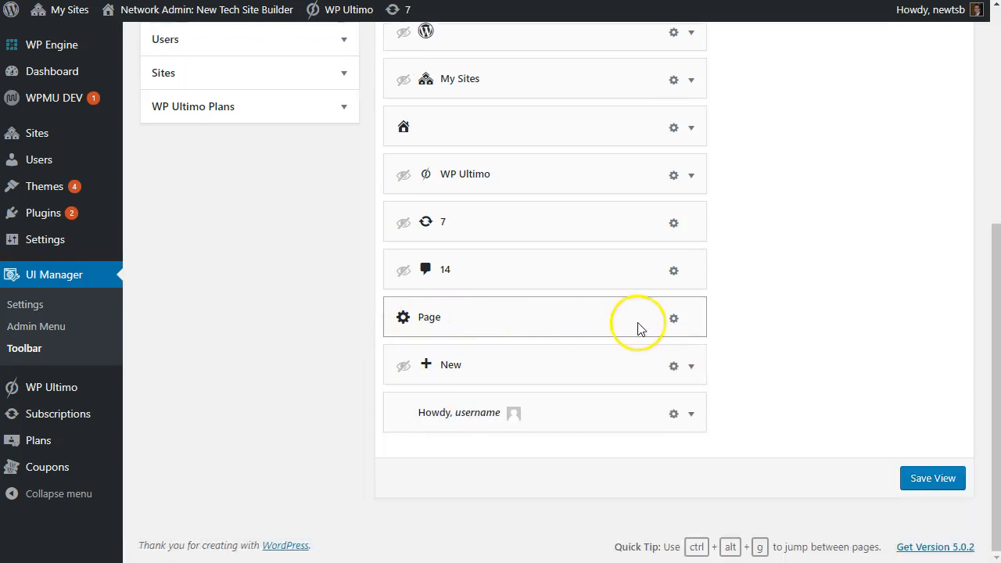
Set the top-level Page item's navigation label to New Page and give it the stacked-pages icon
click(672, 318)
click(412, 375)
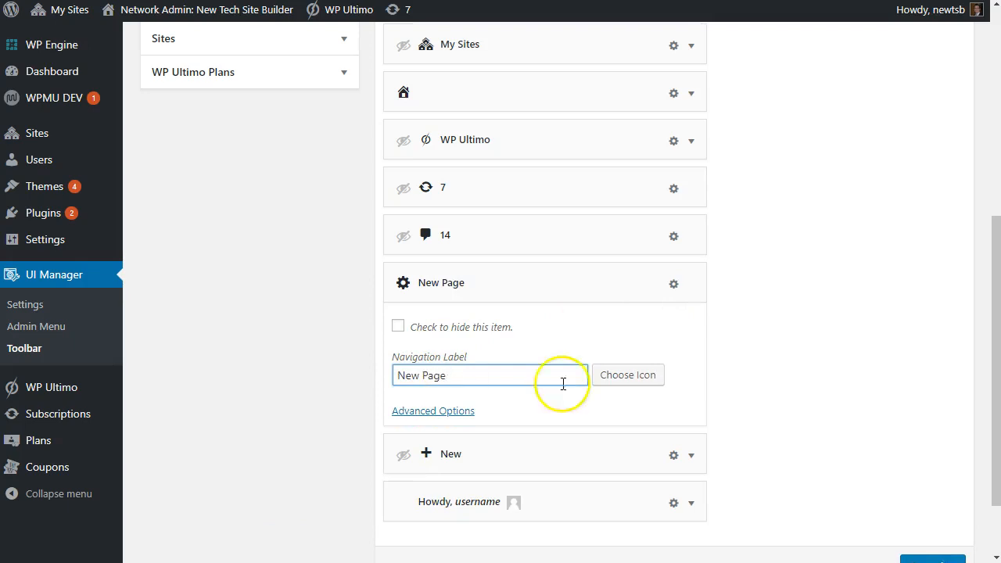
click(644, 376)
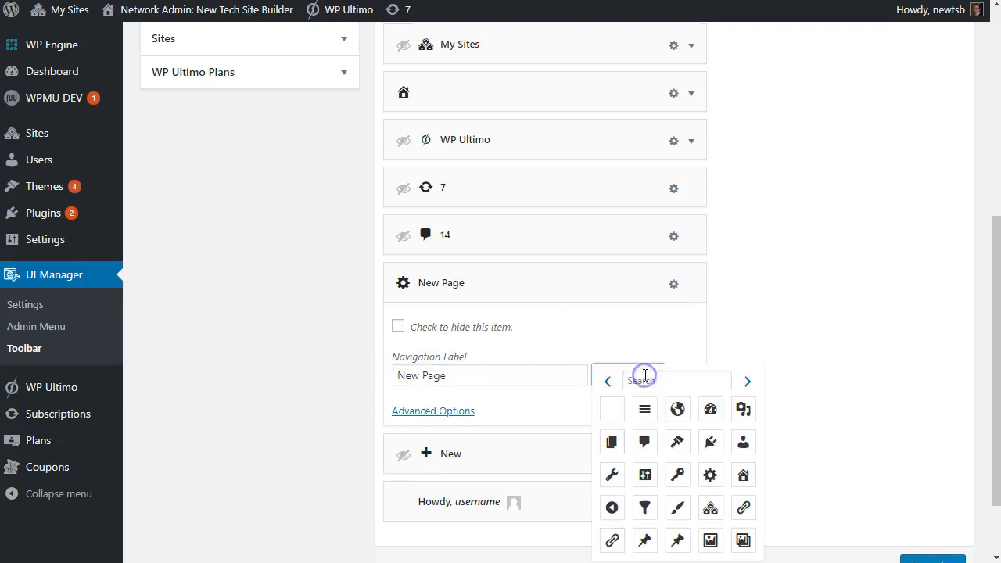
click(622, 443)
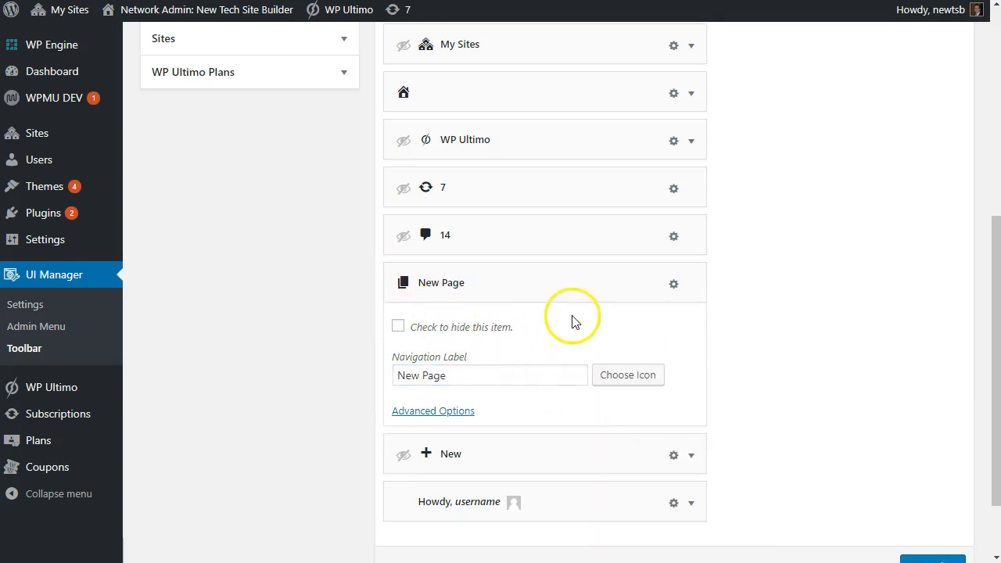
click(672, 287)
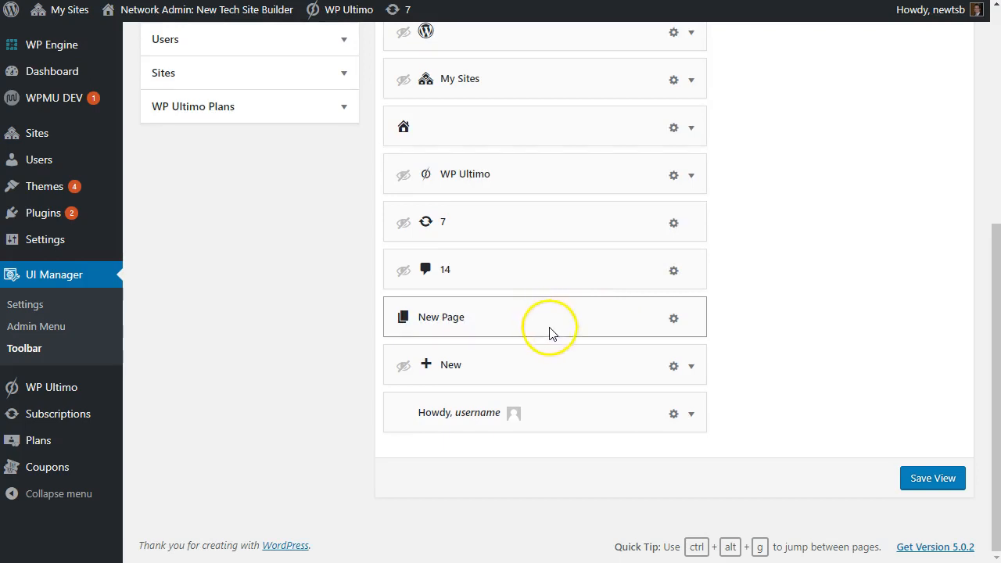
Set the navigation label of the Howdy username item to "Welcome,"
scroll(574, 340, up, 2)
scroll(574, 339, down, 2)
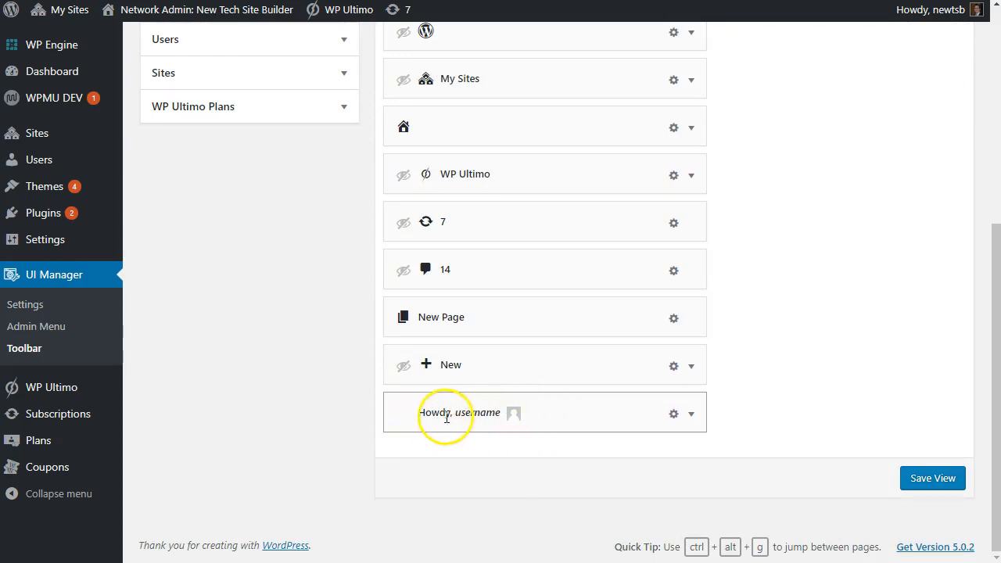
click(675, 416)
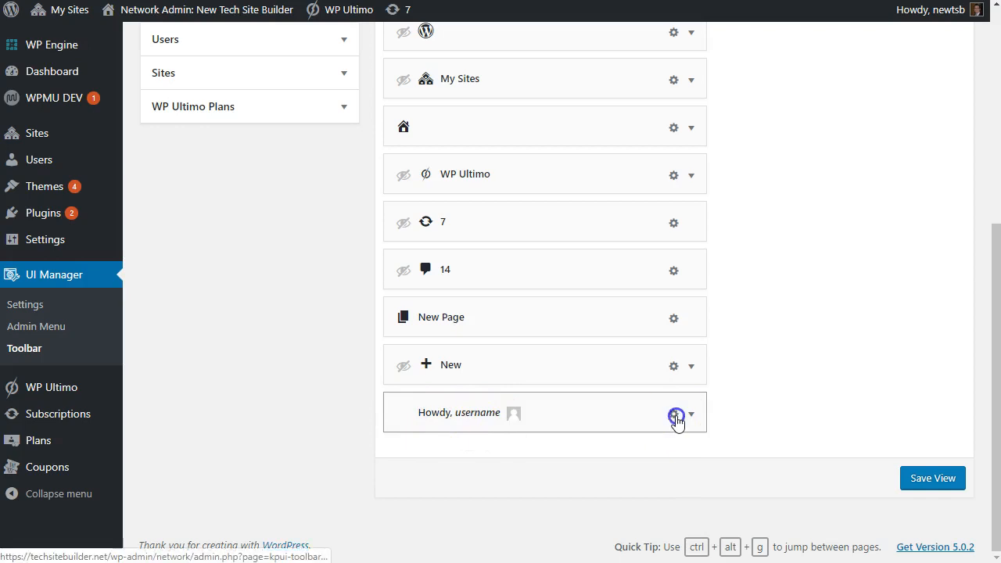
scroll(440, 461, down, 2)
click(425, 383)
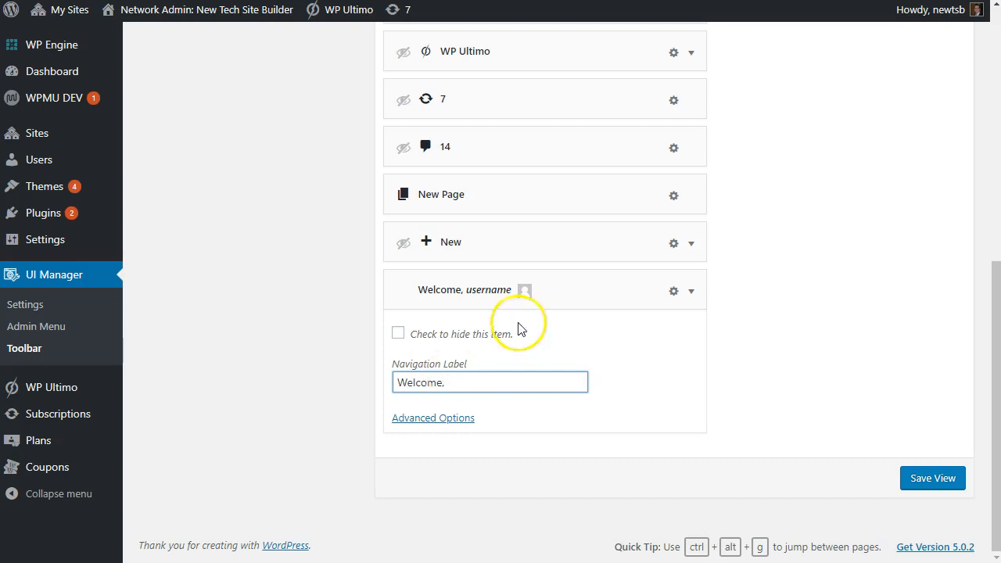
click(677, 299)
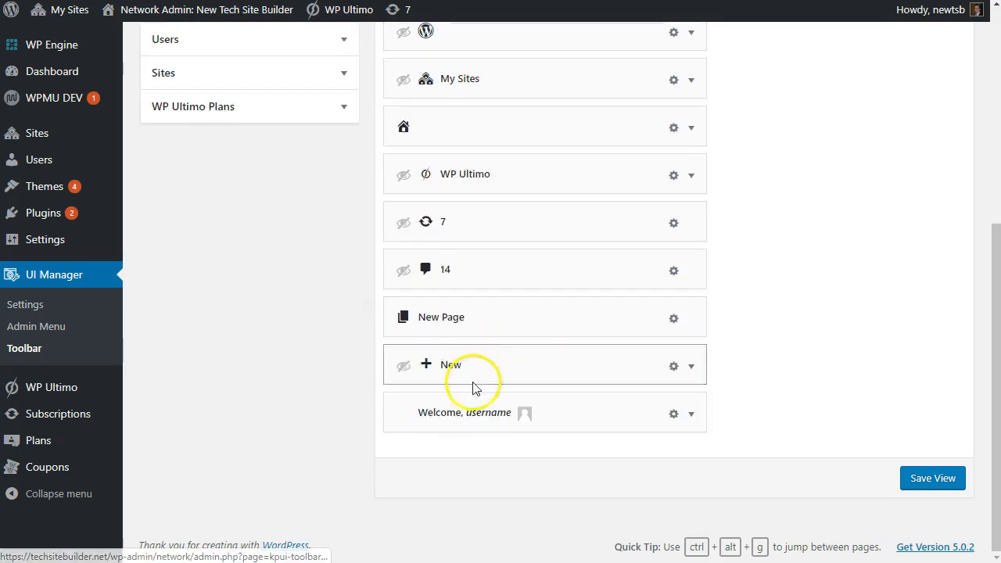
Add a new menu item to the toolbar view and set its navigation label to Get Help
scroll(760, 375, up, 3)
scroll(802, 147, up, 1)
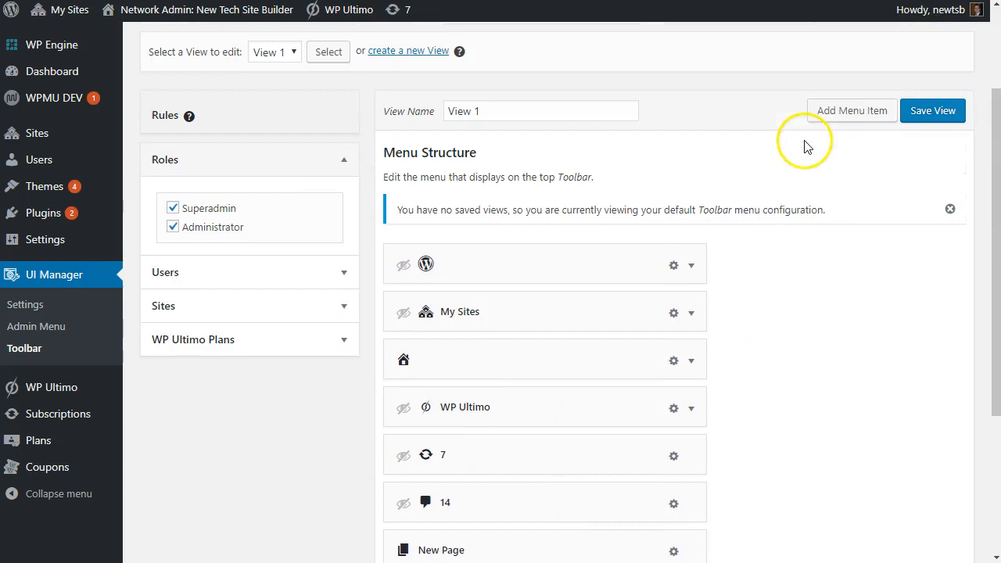
click(834, 124)
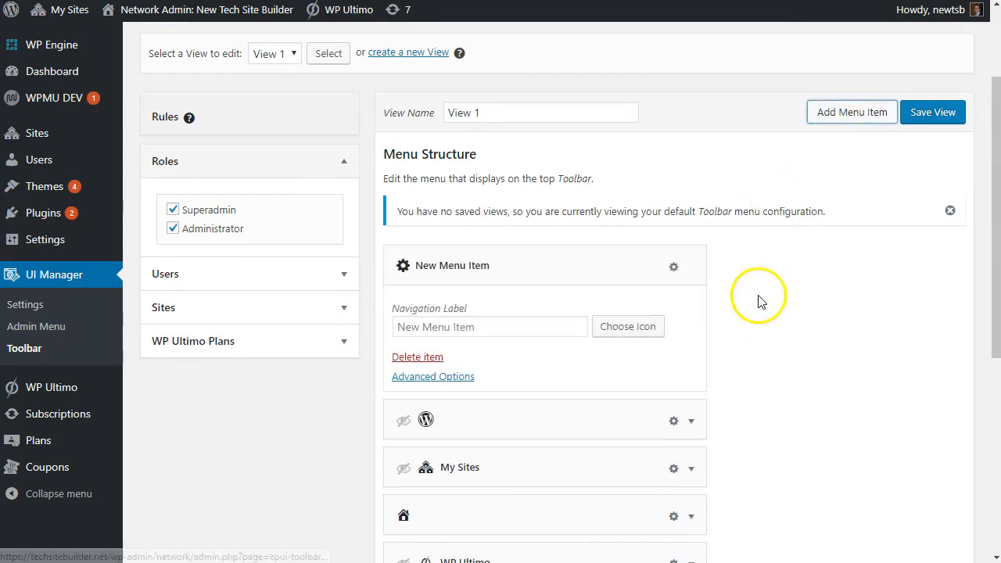
click(539, 325)
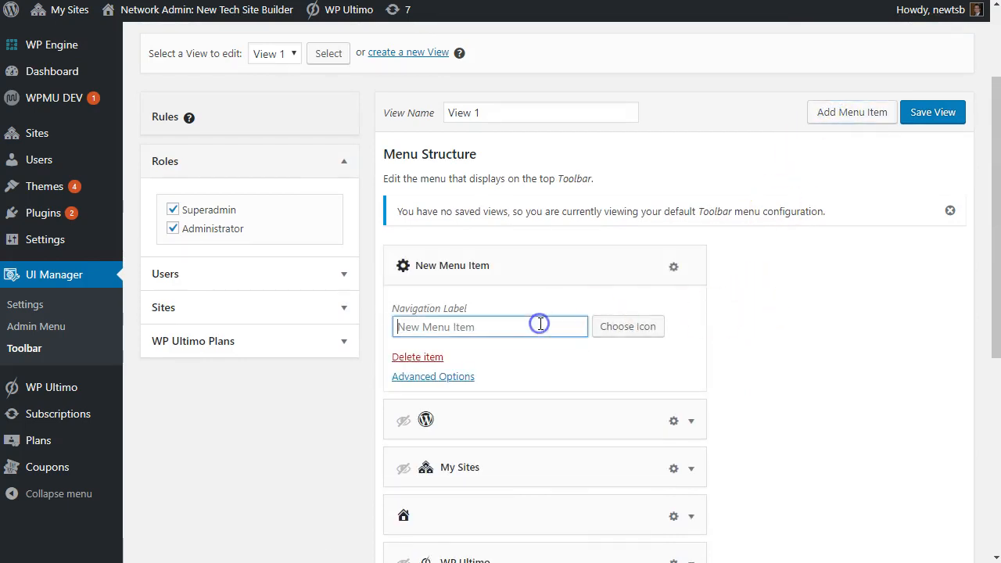
click(434, 328)
text(Get Help)
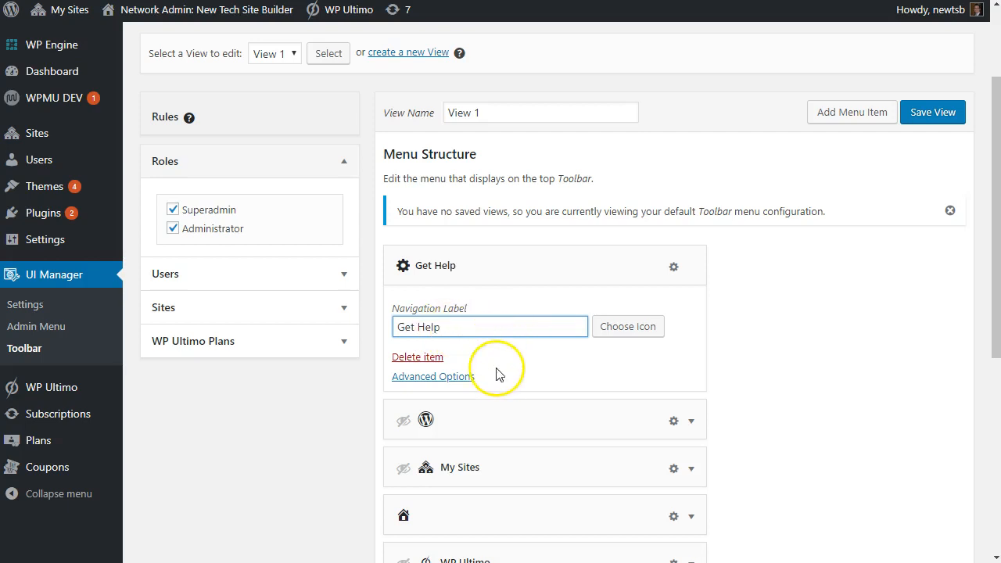
click(452, 378)
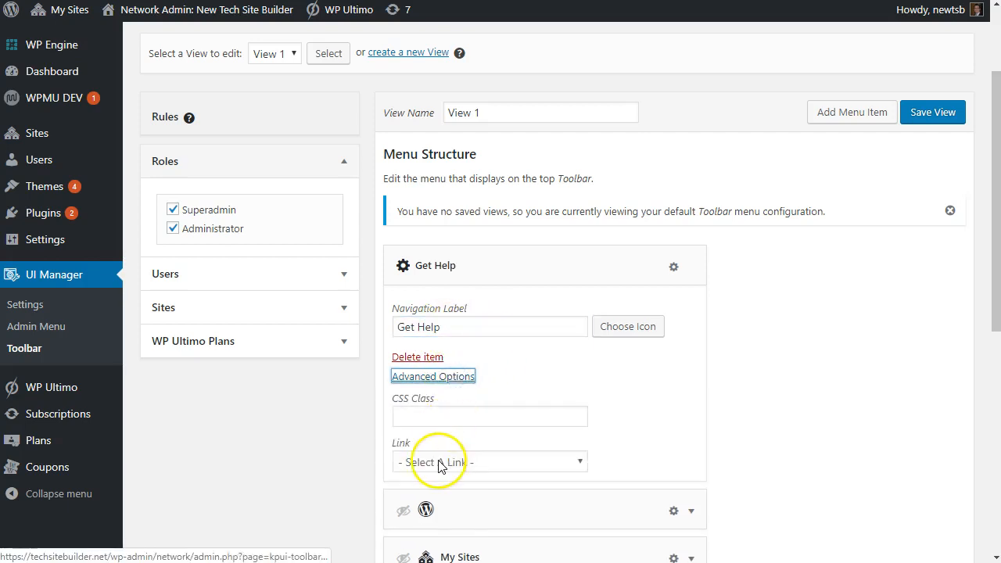
scroll(422, 423, down, 1)
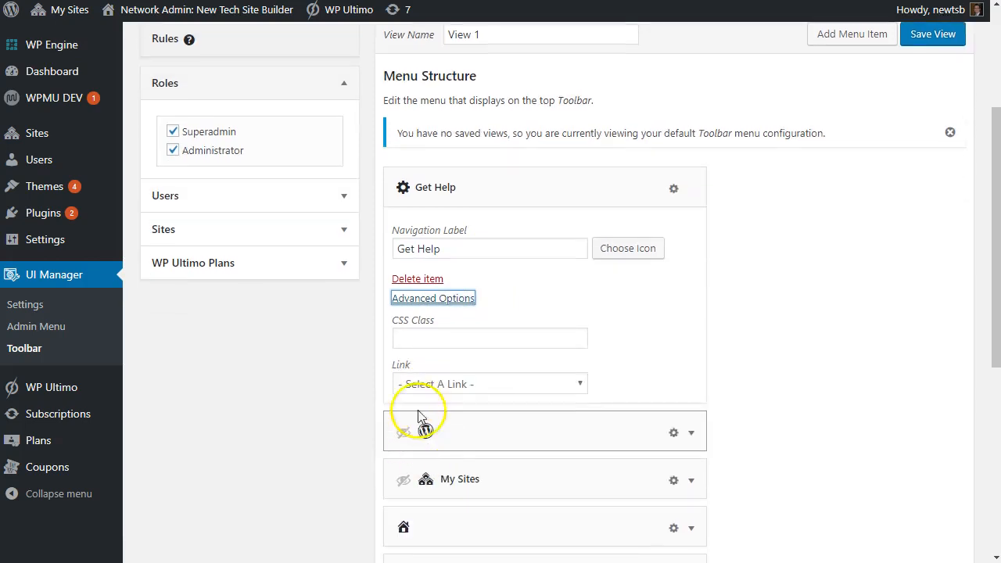
click(452, 384)
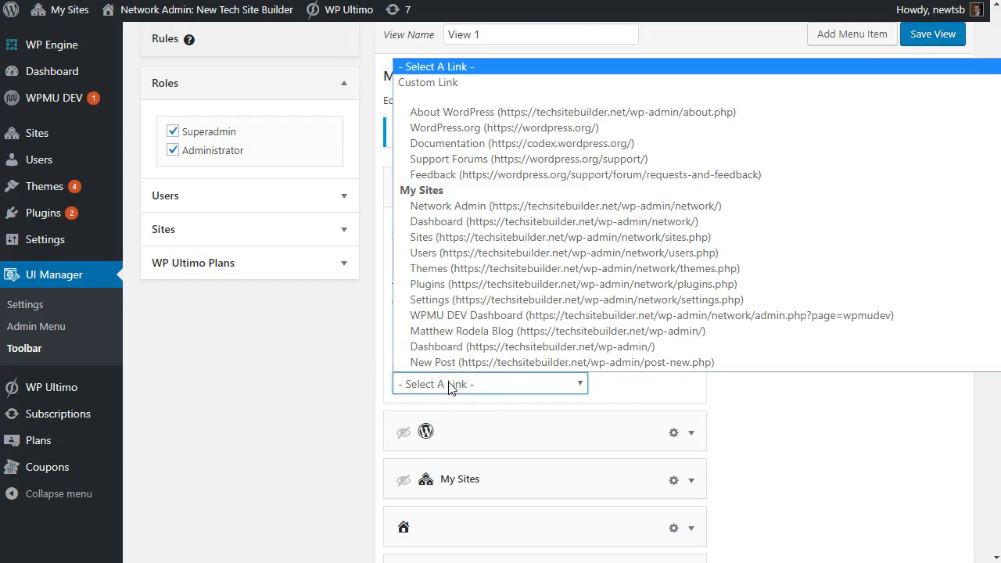
scroll(458, 235, down, 1)
scroll(469, 203, down, 10)
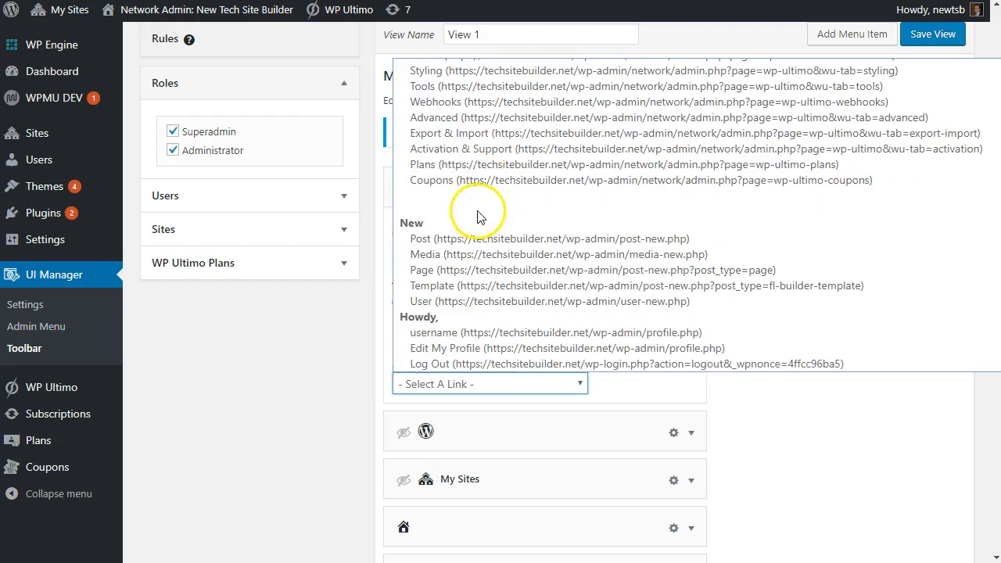
scroll(484, 299, up, 6)
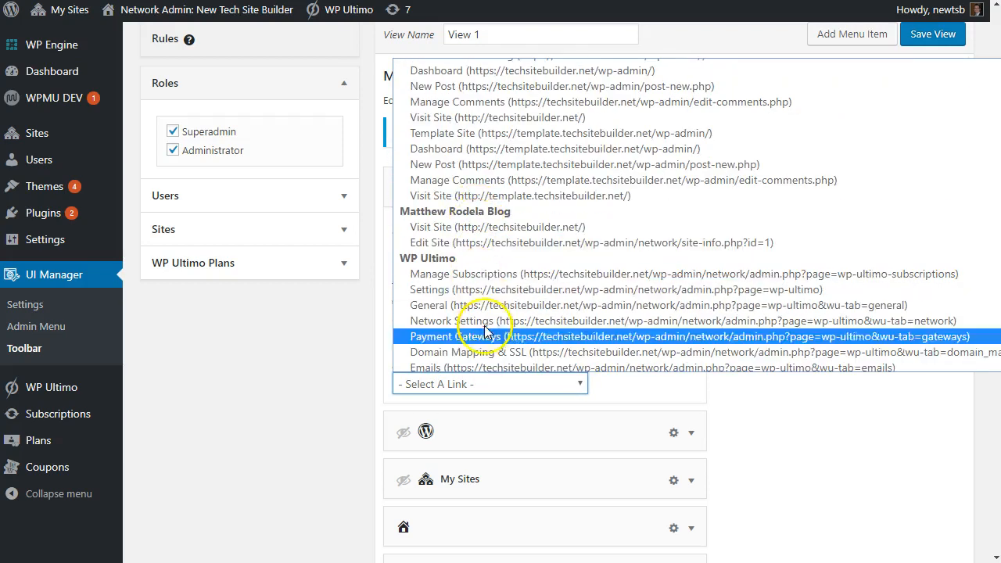
scroll(484, 207, up, 3)
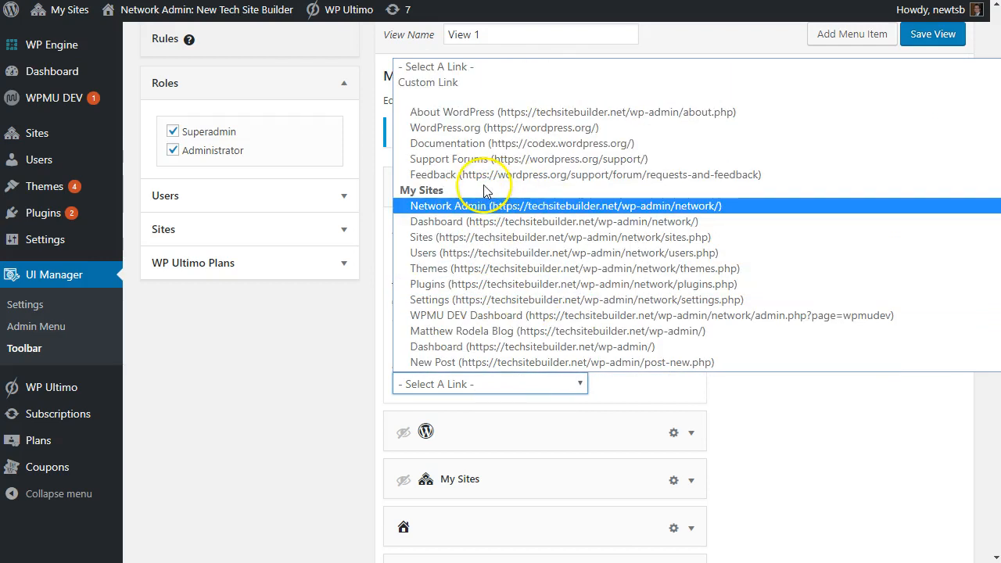
click(440, 87)
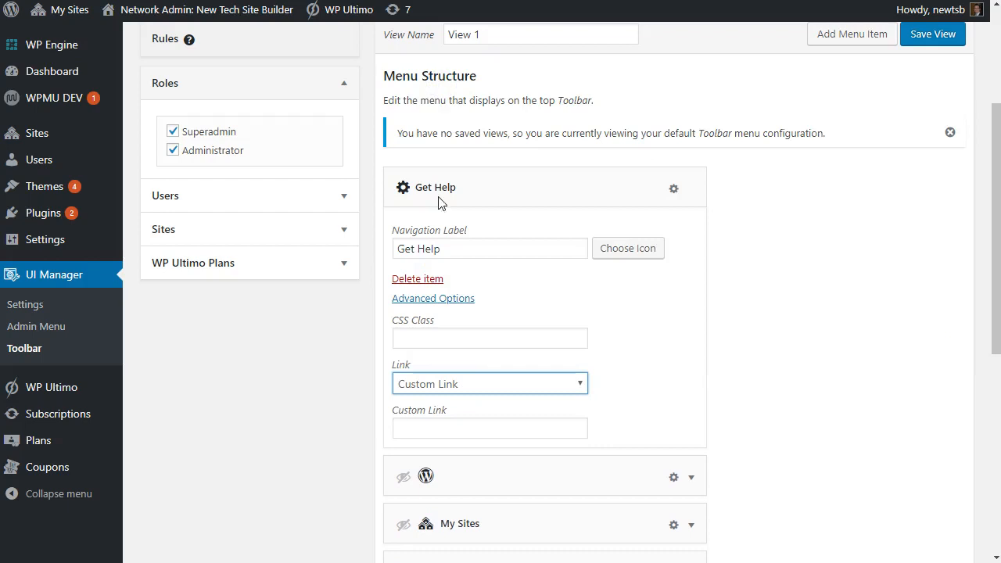
click(482, 428)
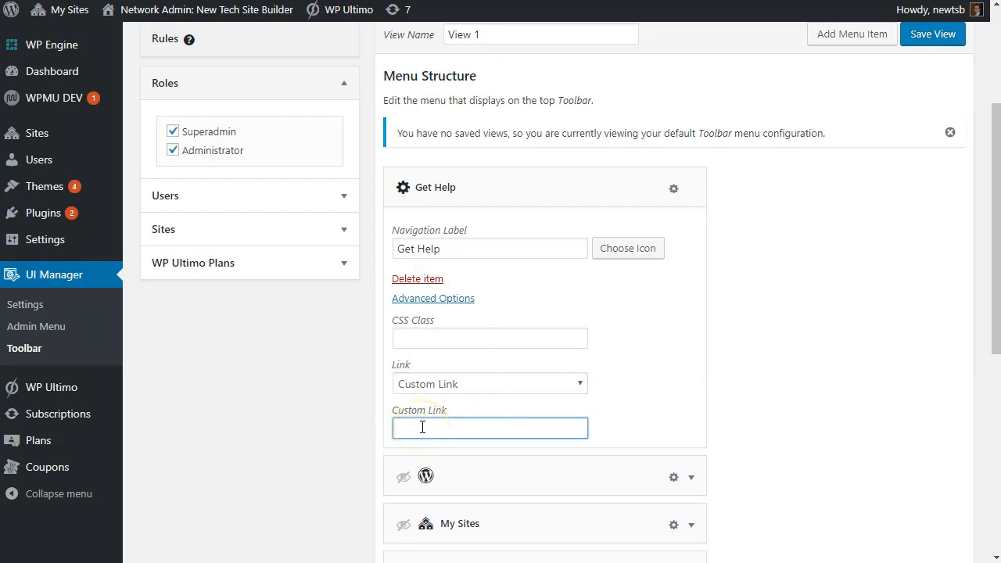
text(http://support.com)
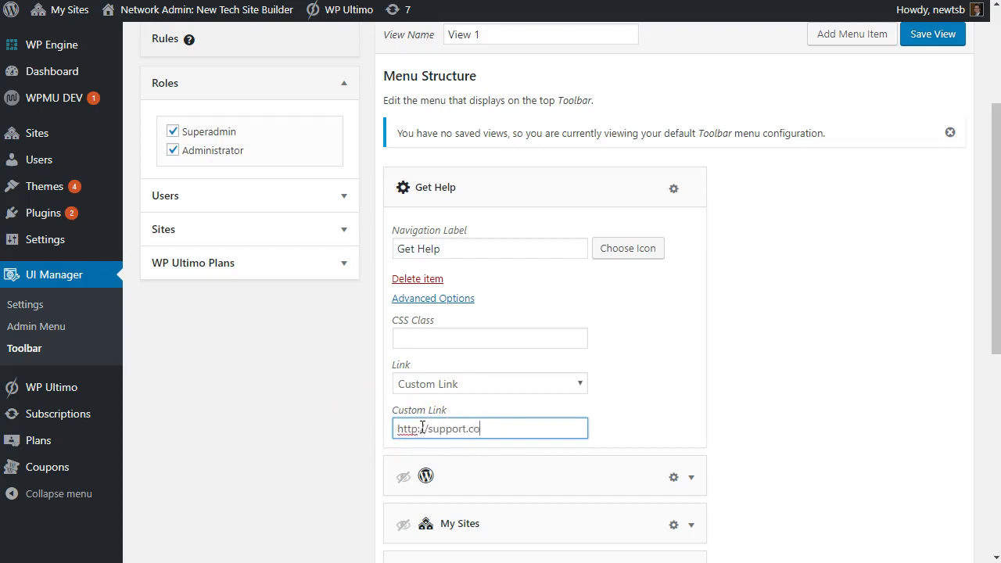
click(623, 426)
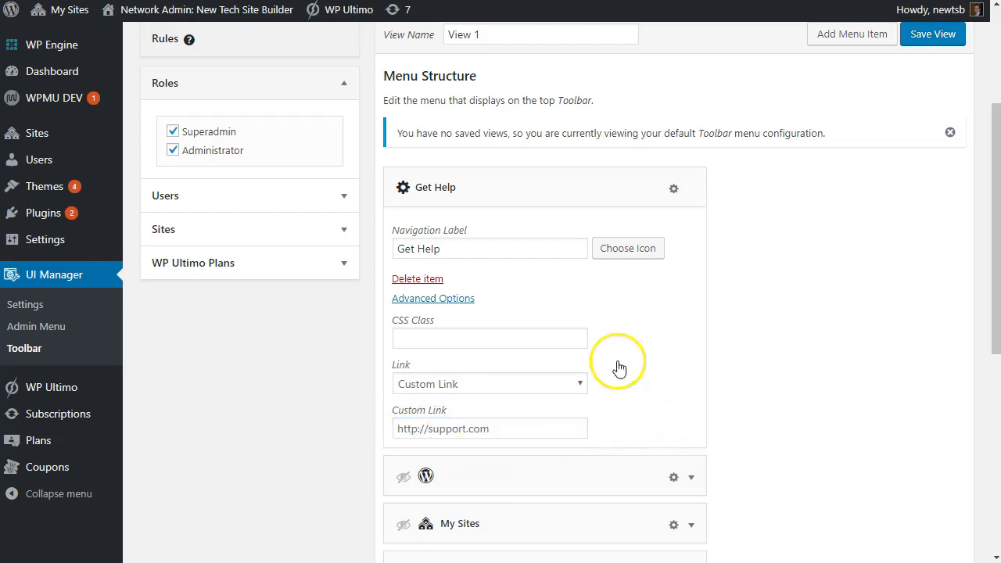
Set the Get Help item's CSS class to kpui-green
click(436, 336)
click(478, 341)
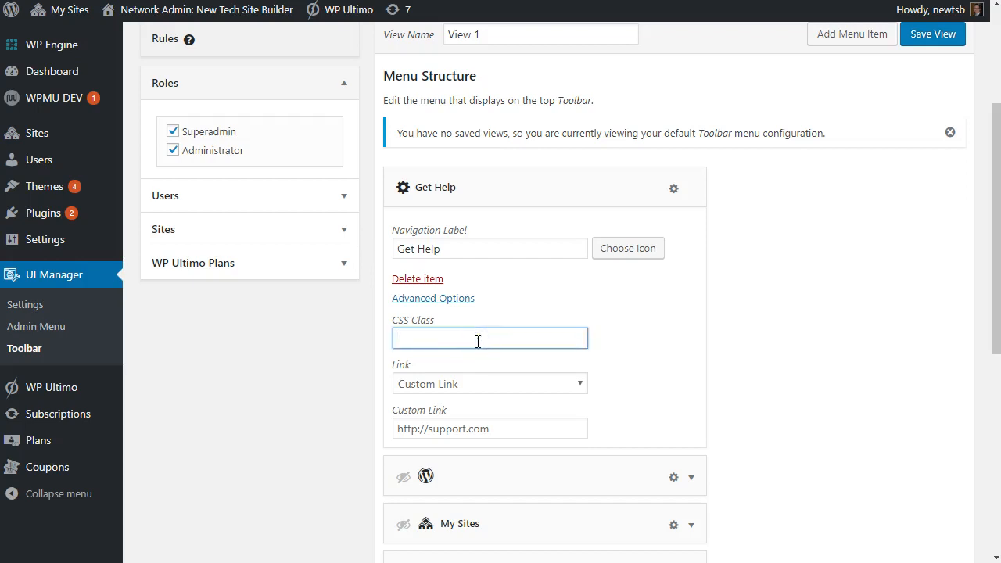
text(kpui-green)
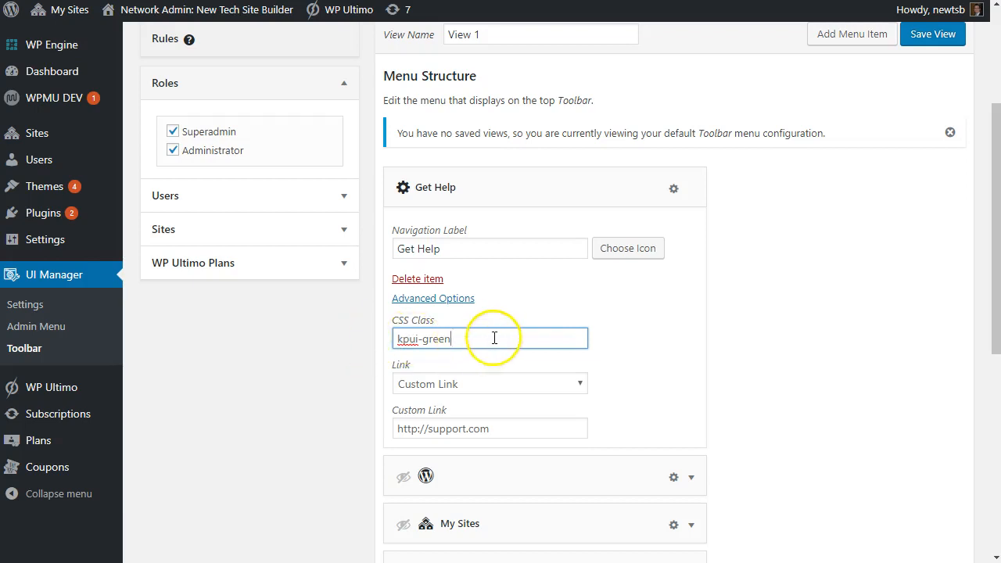
click(653, 337)
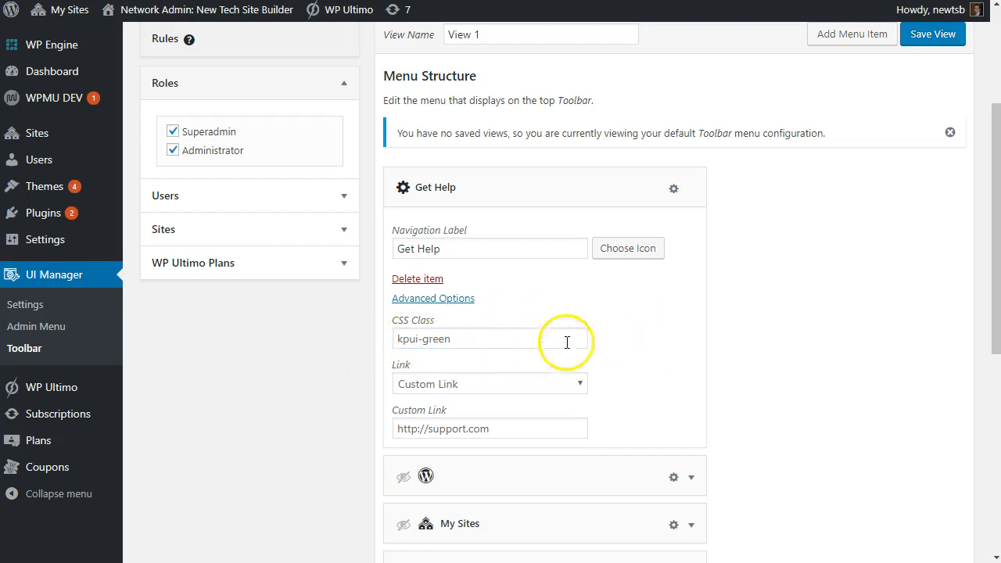
Collapse the Get Help item's settings, move it between New and the Welcome username item, and keep New's submenu collapsed
click(673, 189)
drag(450, 184, 465, 362)
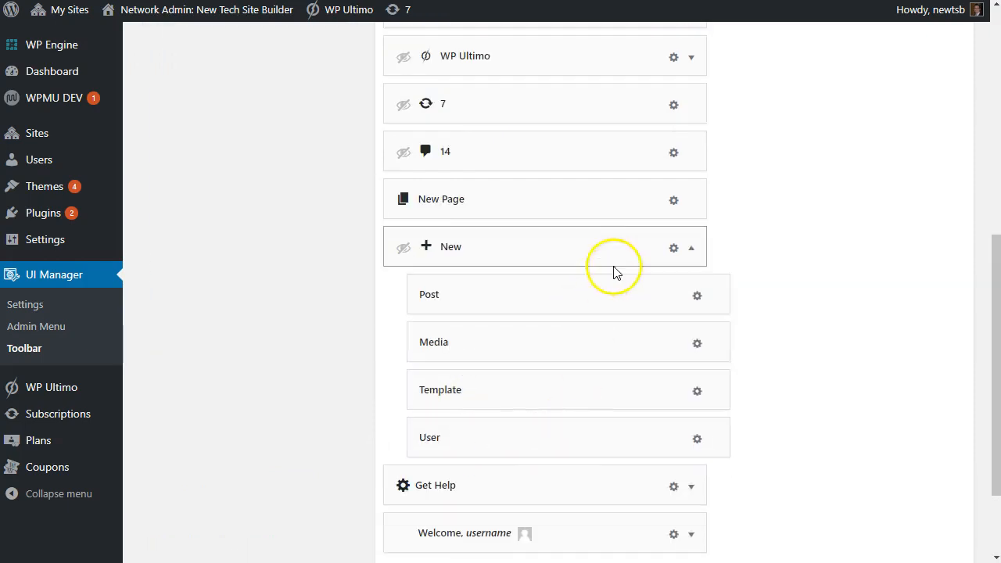
click(692, 248)
Rename View 1 as Subsite Admin Toolbar and save the view
scroll(772, 258, up, 5)
scroll(772, 258, up, 1)
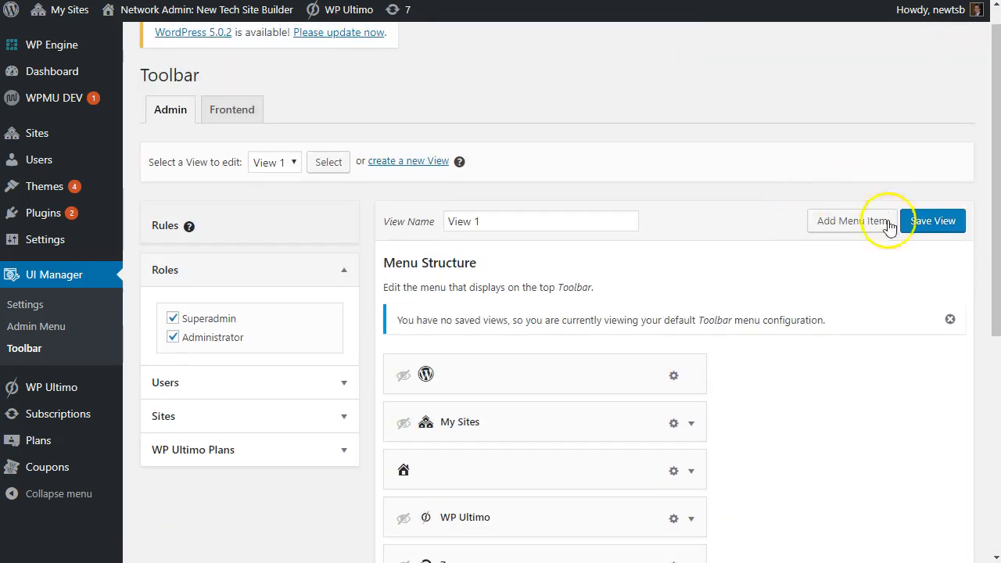
drag(505, 225, 422, 229)
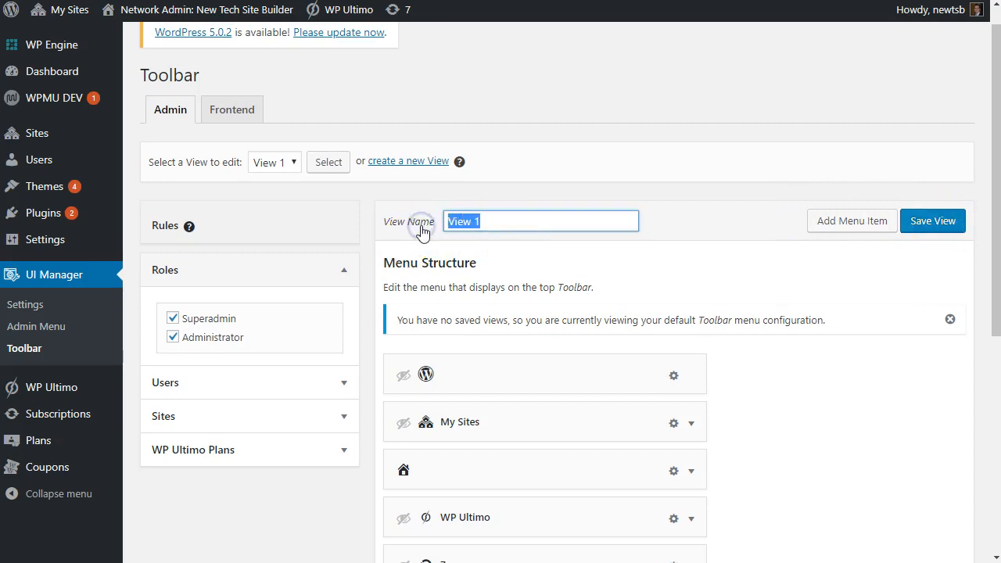
text(A)
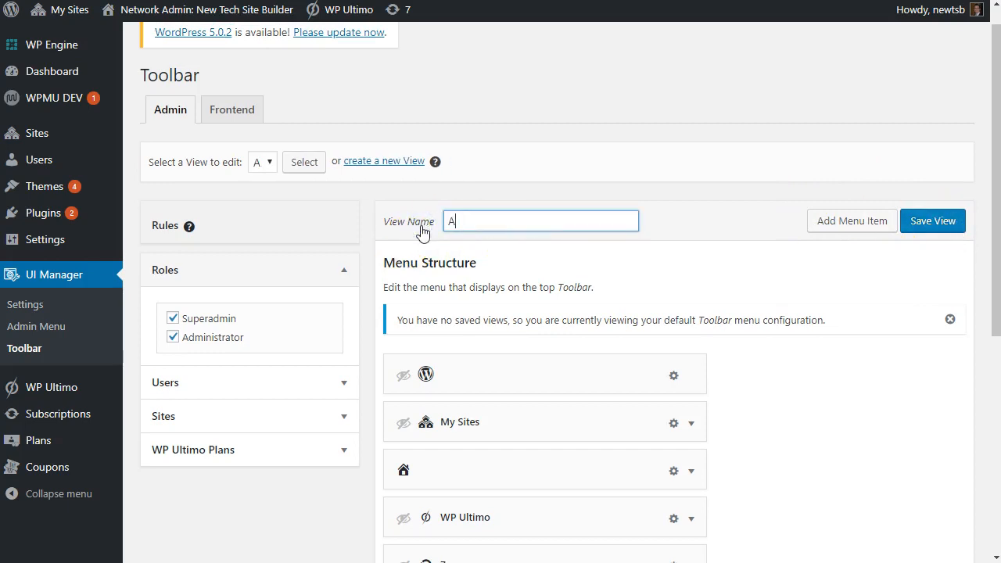
text(dmin)
key(BackSpace)
key(BackSpace)
key(BackSpace)
key(BackSpace)
key(BackSpace)
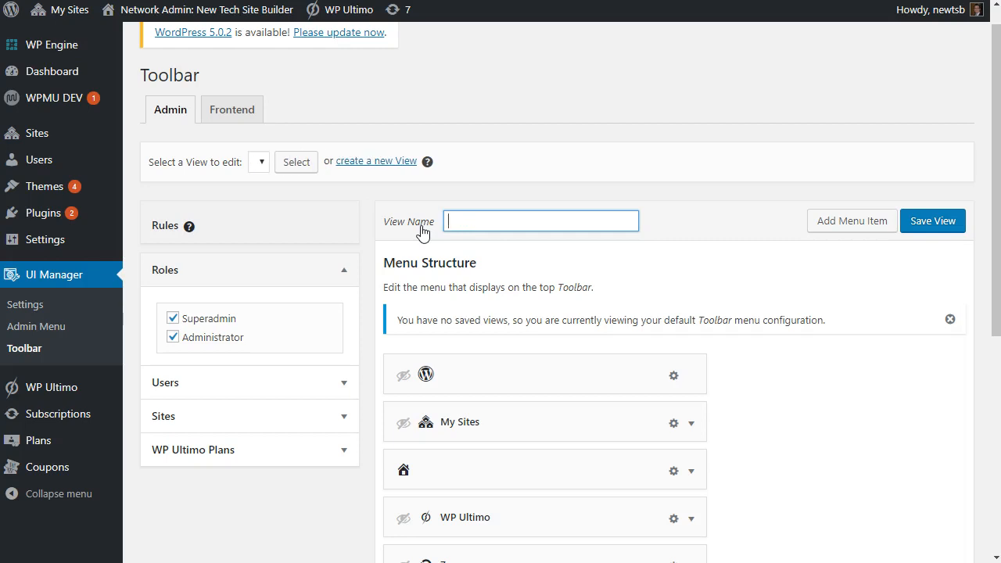
text(Subsite )
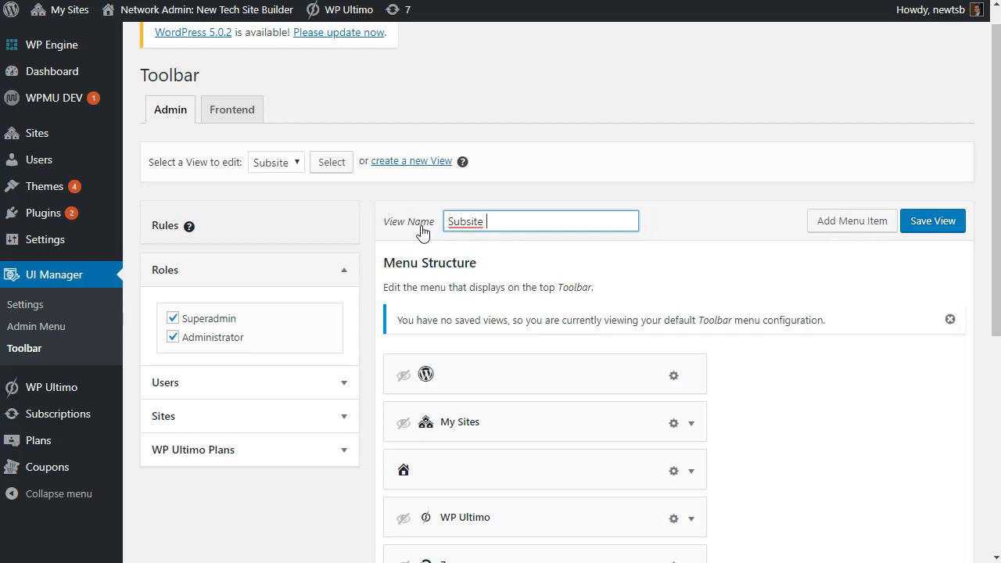
text(Admin Toolbar)
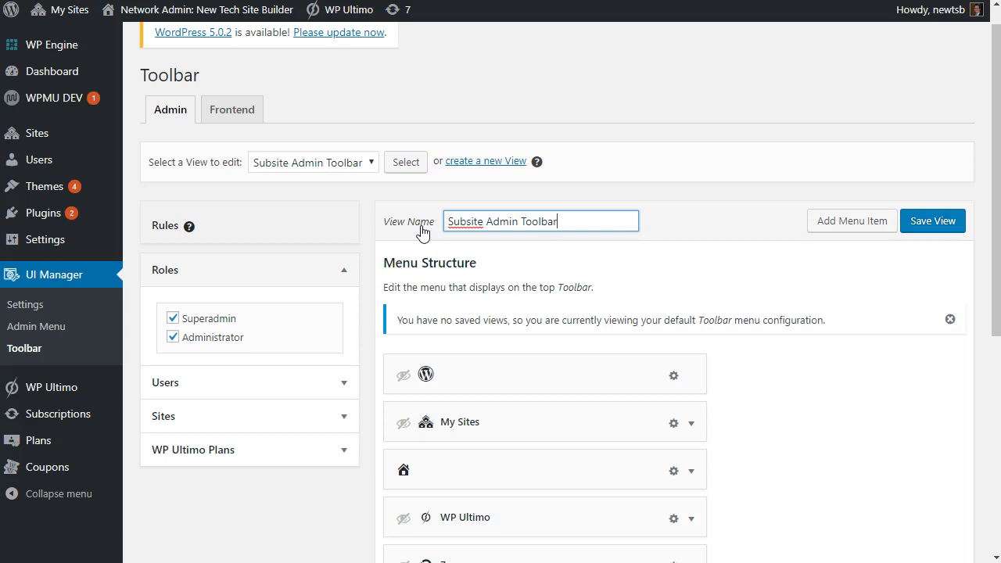
click(947, 219)
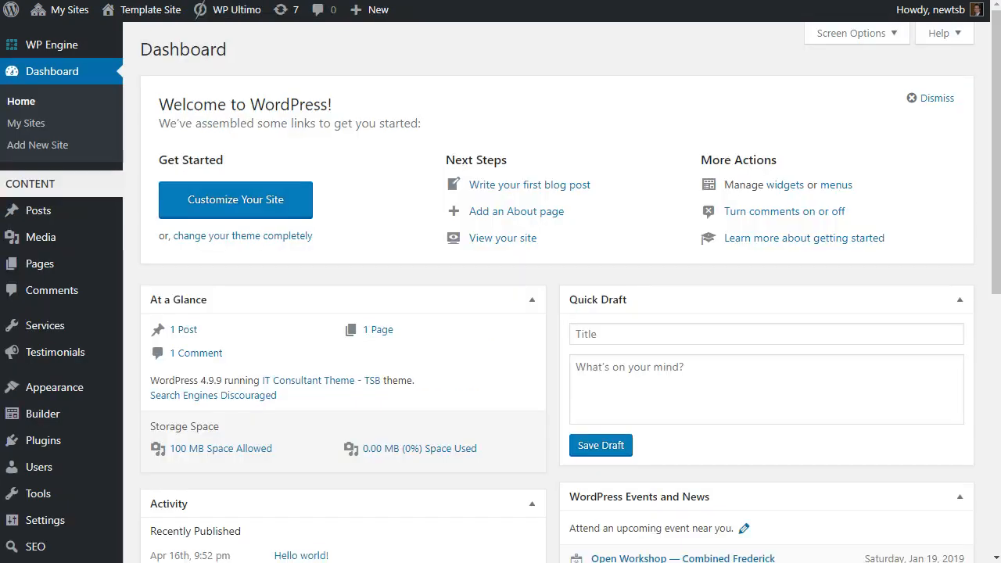
Reload the Template Site dashboard and check the customized toolbar items, including the home and Welcome entries
key(F5)
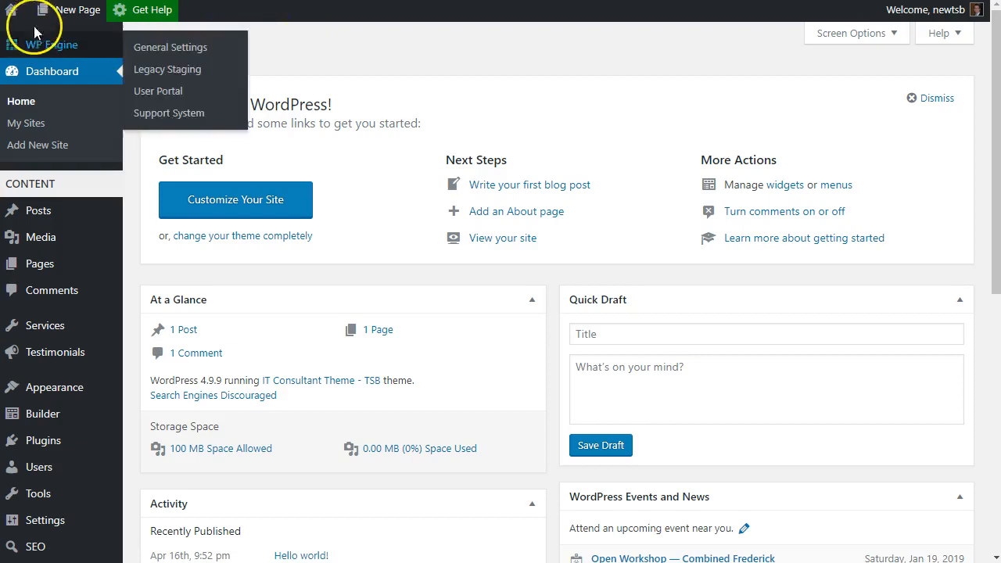
mouse_move(12, 17)
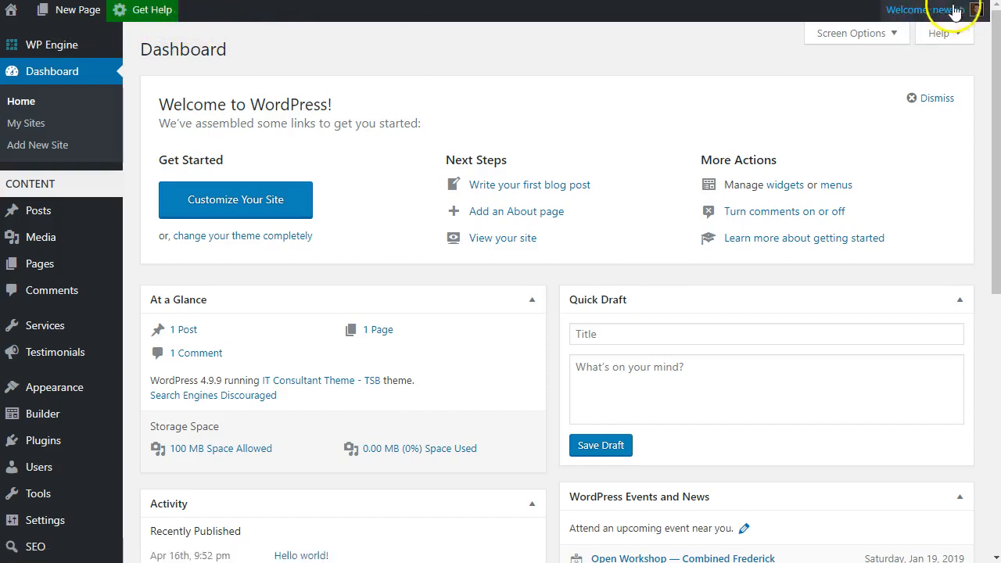
mouse_move(950, 12)
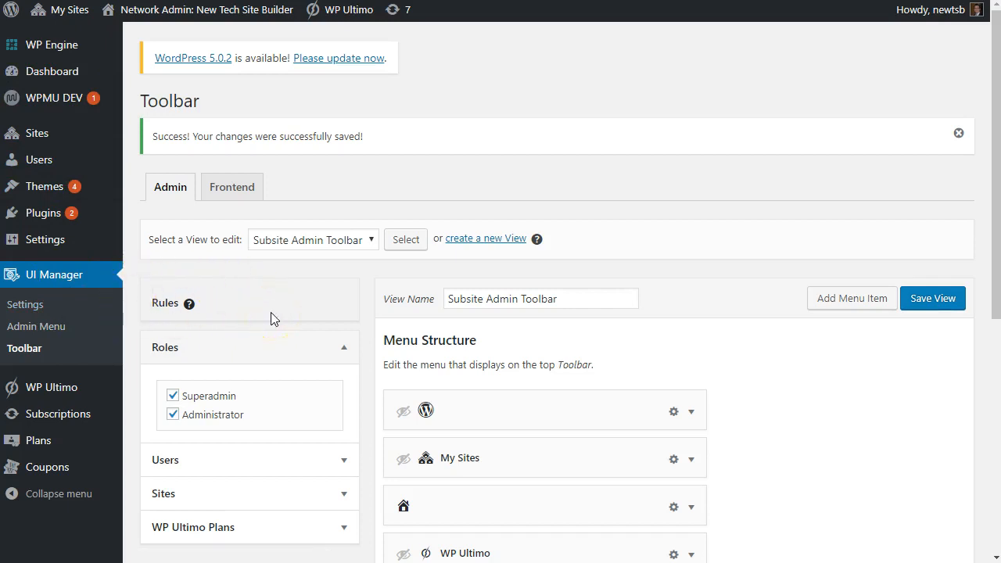
Open the UI Manager settings and review the listed modules, including Customizer and Page Builder
click(30, 307)
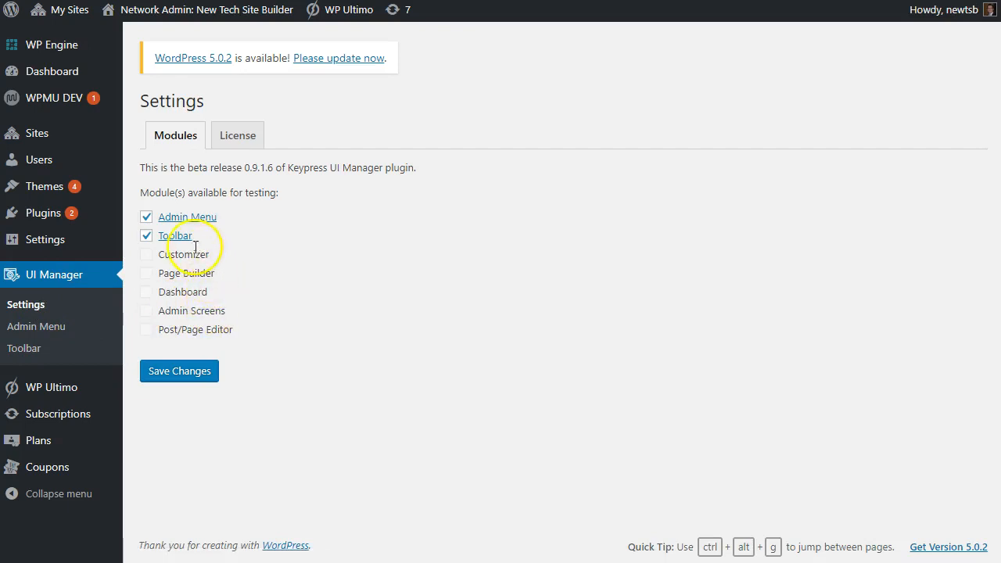
drag(156, 254, 215, 253)
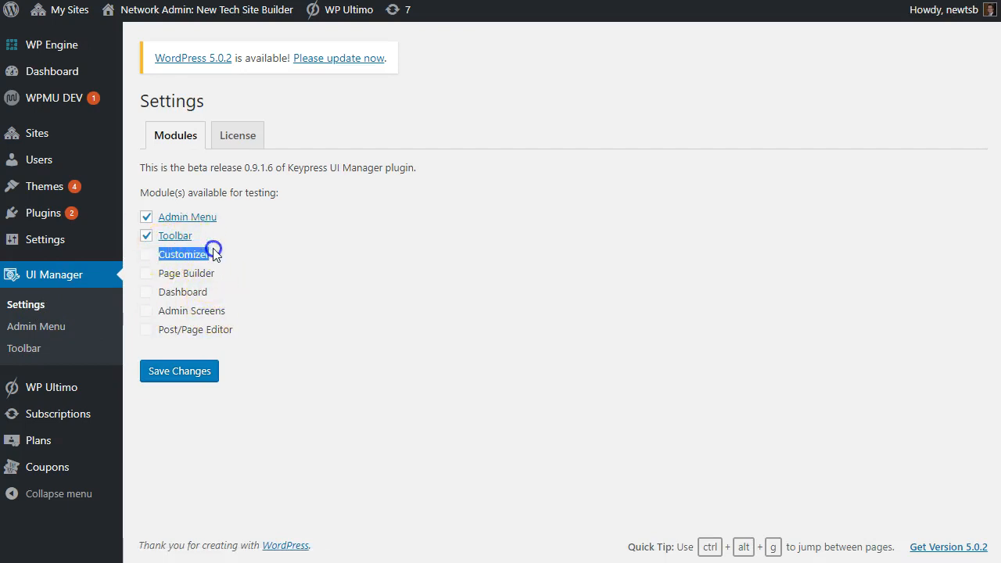
drag(148, 272, 225, 278)
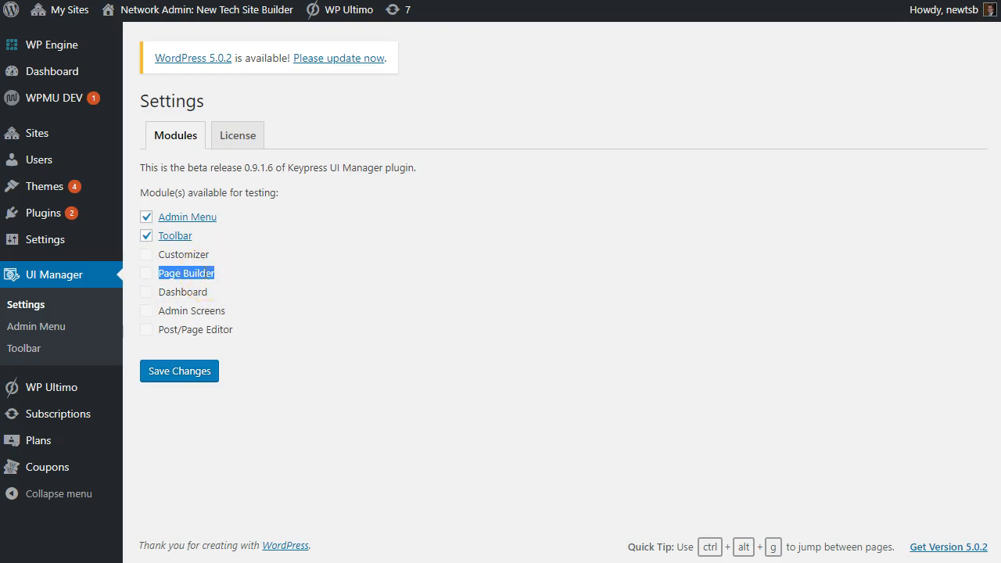
click(196, 272)
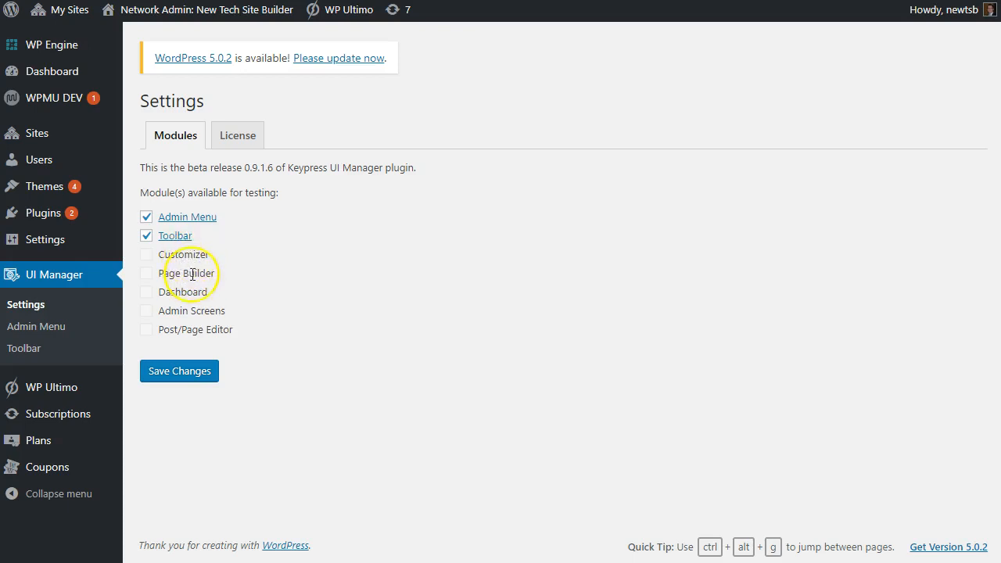